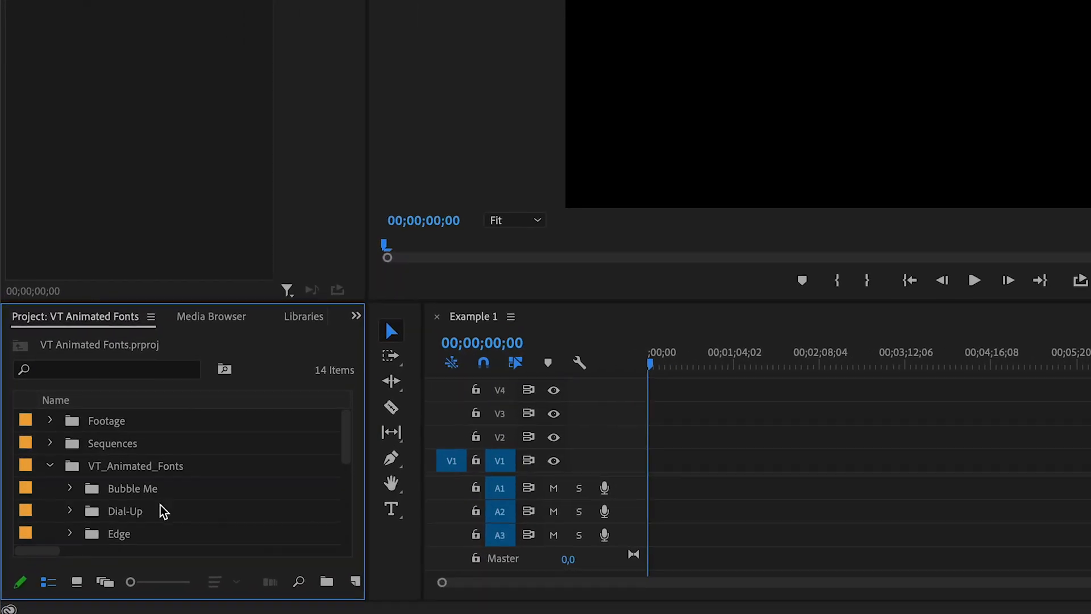
Look through the Bubble Me letter clips in the VT_Animated_Fonts bin, and collapse the bins
{"action": "scroll", "coordinate": [159, 508], "scroll_direction": "up", "scroll_amount": 2}
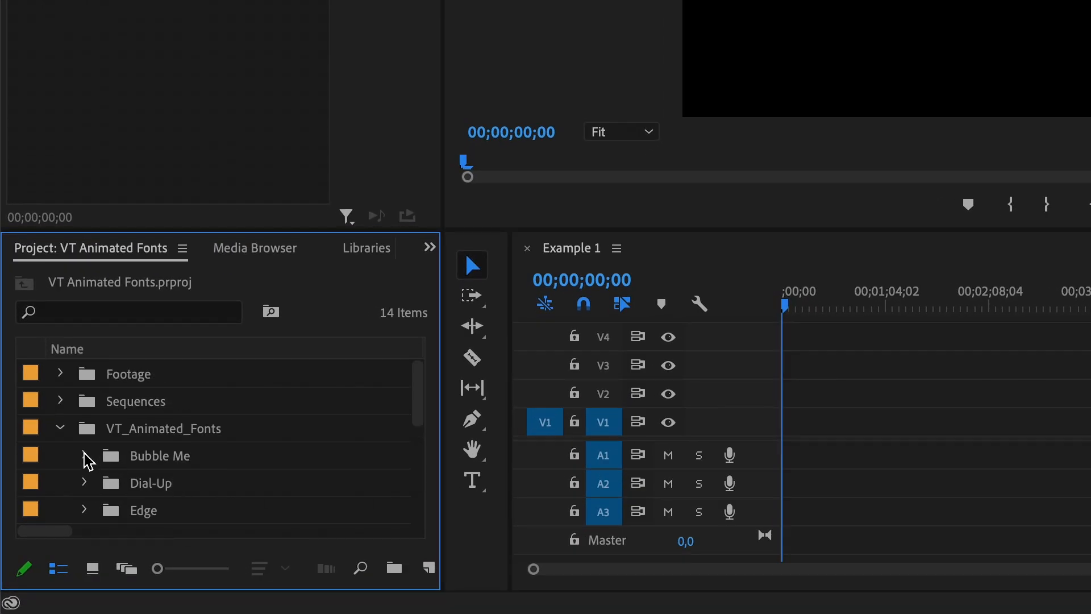
{"action": "left_click", "coordinate": [85, 458]}
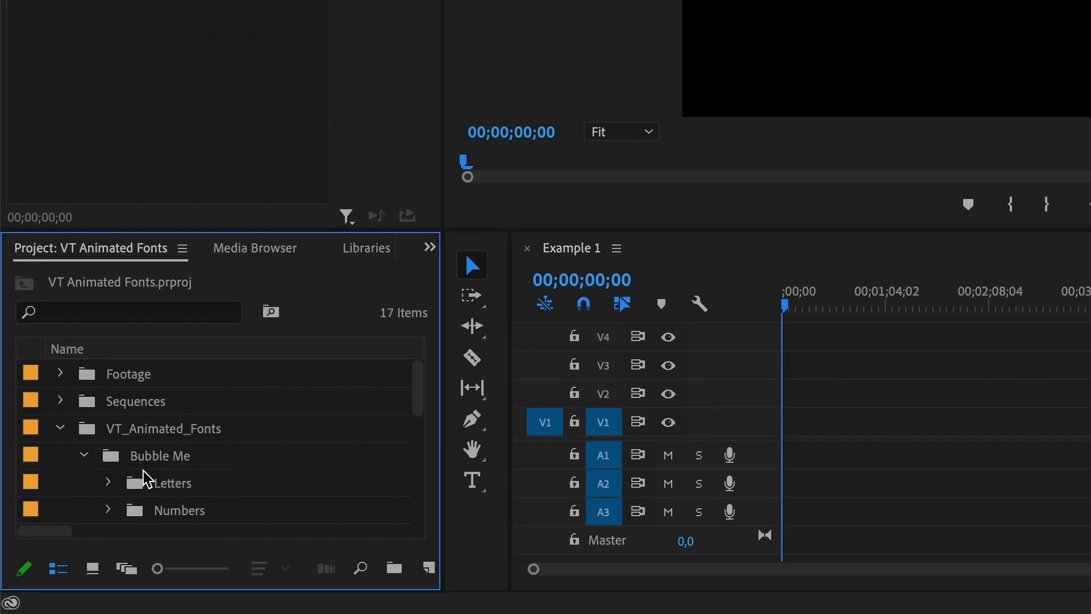
{"action": "scroll", "coordinate": [141, 479], "scroll_direction": "down", "scroll_amount": 1}
{"action": "left_click", "coordinate": [109, 457]}
{"action": "scroll", "coordinate": [189, 490], "scroll_direction": "down", "scroll_amount": 2}
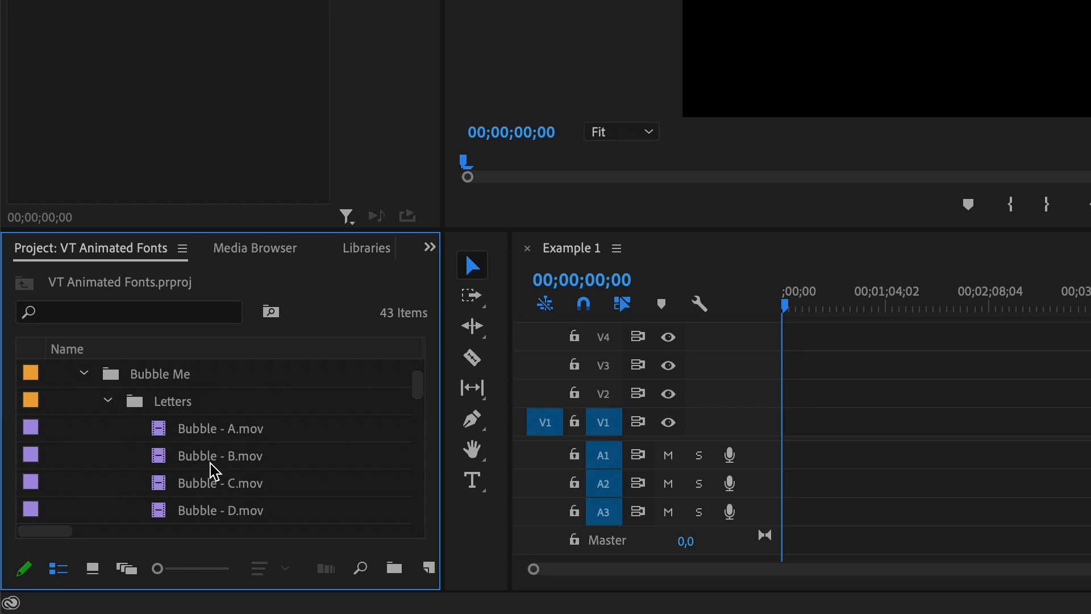
{"action": "scroll", "coordinate": [187, 477], "scroll_direction": "up", "scroll_amount": 2}
{"action": "left_click", "coordinate": [108, 456]}
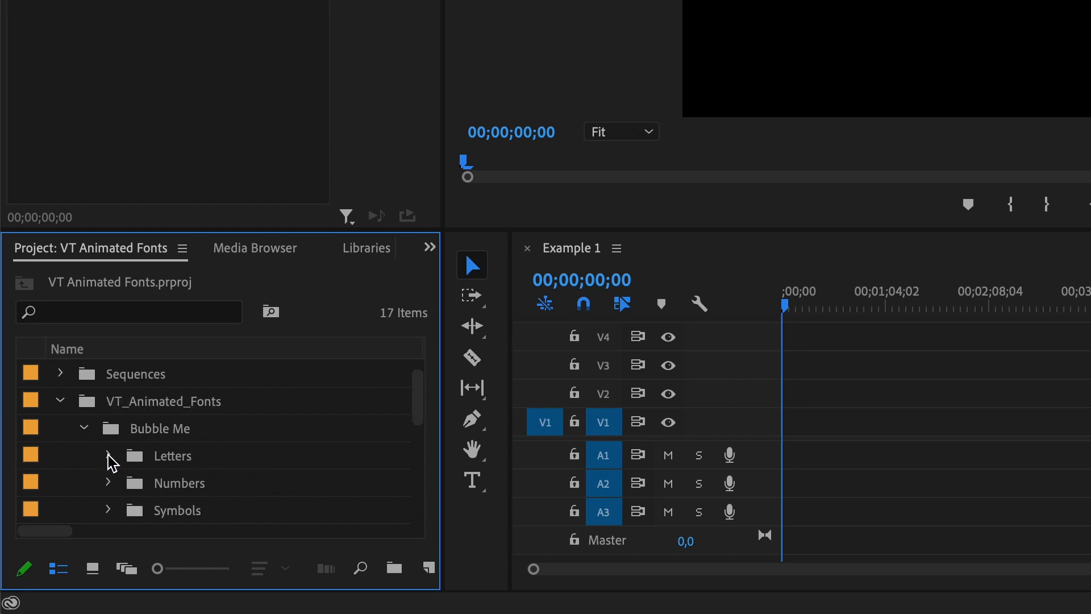
{"action": "left_click", "coordinate": [84, 428]}
{"action": "left_click", "coordinate": [61, 401]}
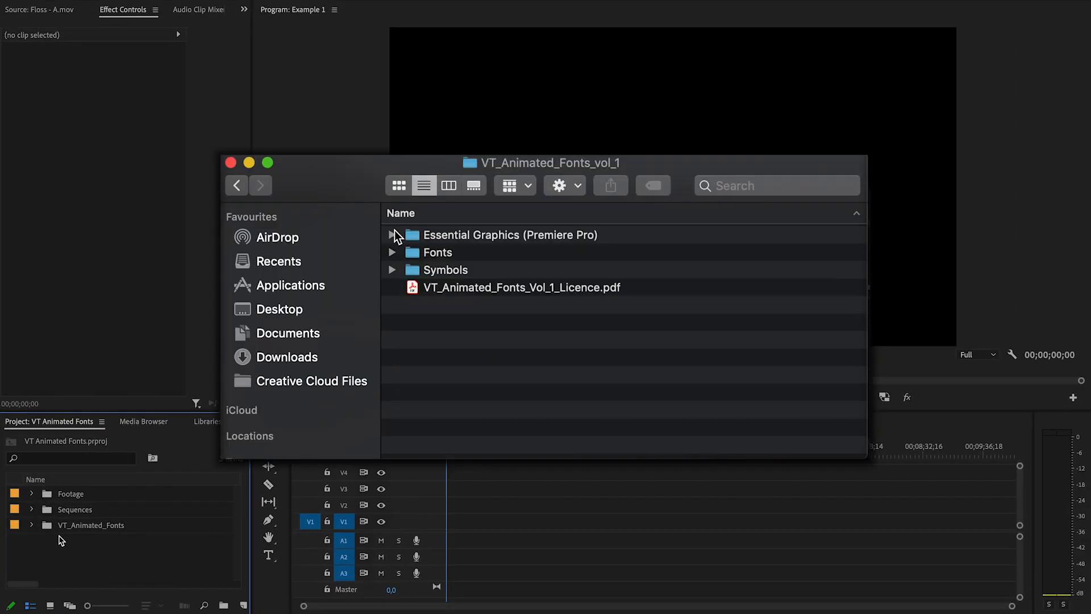
In Finder, expand the Essential Graphics (Premiere Pro) folder and pick out the VT_Animated_Fonts_vol_1.mogrt template
{"action": "left_click", "coordinate": [392, 235]}
{"action": "left_click", "coordinate": [548, 254]}
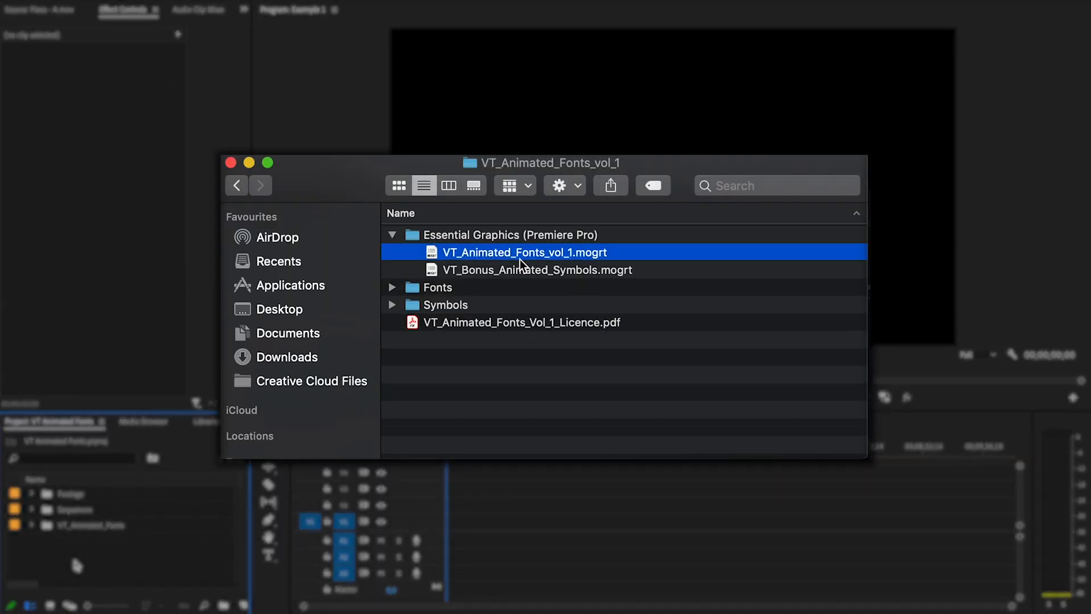
{"action": "left_click_drag", "start_coordinate": [505, 257], "coordinate": [661, 389]}
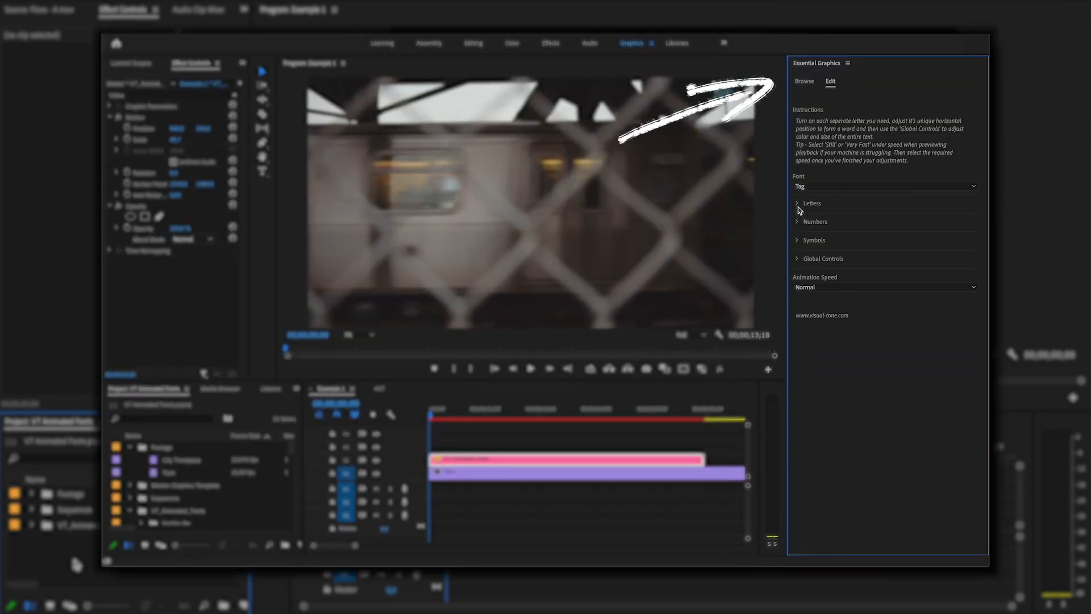
In Premiere Pro, examine the individual letter controls of the animated fonts template in Essential Graphics
{"action": "left_click", "coordinate": [799, 203]}
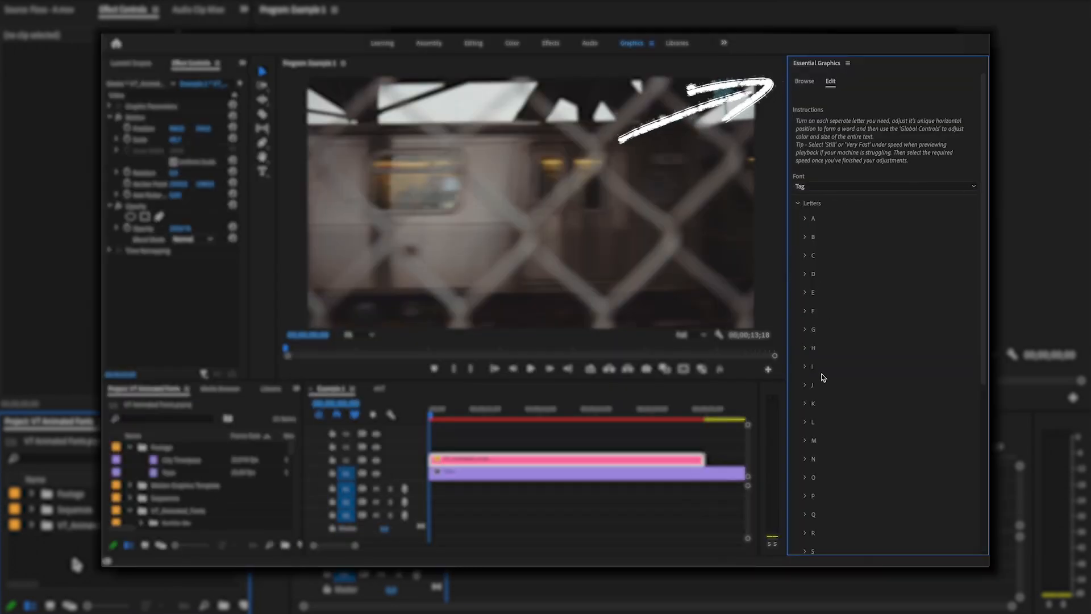
{"action": "scroll", "coordinate": [818, 398], "scroll_direction": "down", "scroll_amount": 5}
{"action": "scroll", "coordinate": [806, 406], "scroll_direction": "down", "scroll_amount": 2}
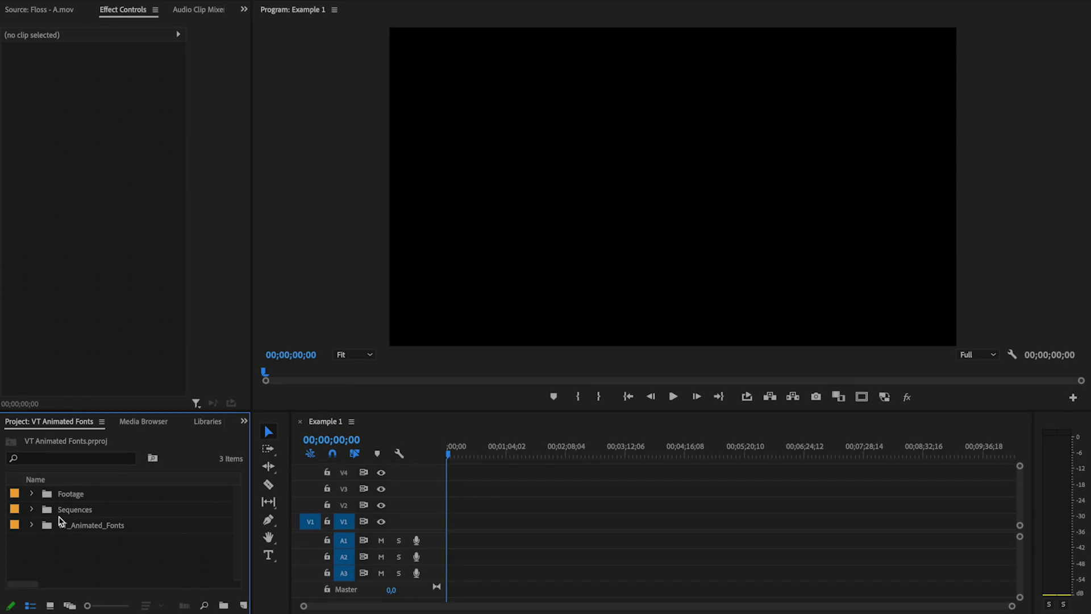
Place the Train clip from the Footage bin at the start of track V1 in the Example 1 sequence
{"action": "left_click", "coordinate": [32, 495]}
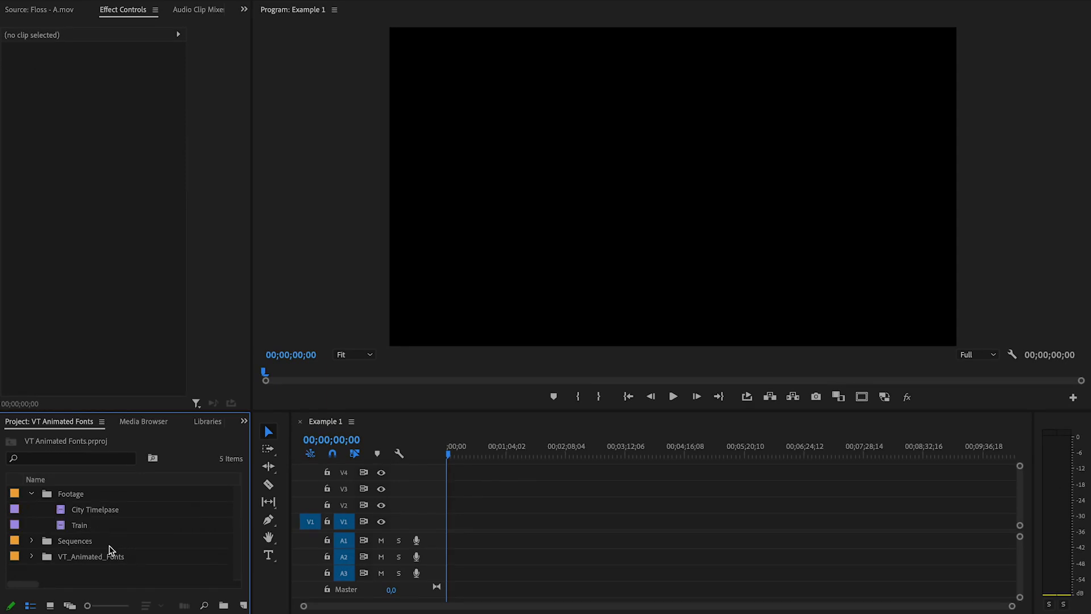
{"action": "left_click", "coordinate": [78, 527]}
{"action": "left_click_drag", "start_coordinate": [61, 526], "coordinate": [439, 526]}
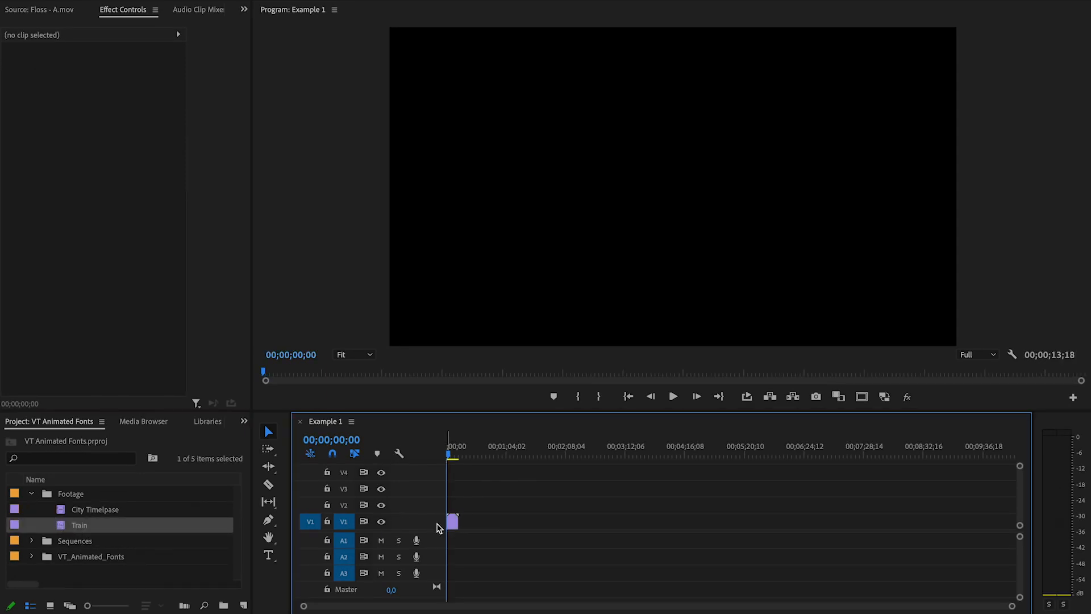
{"action": "left_click_drag", "start_coordinate": [1014, 606], "coordinate": [365, 606]}
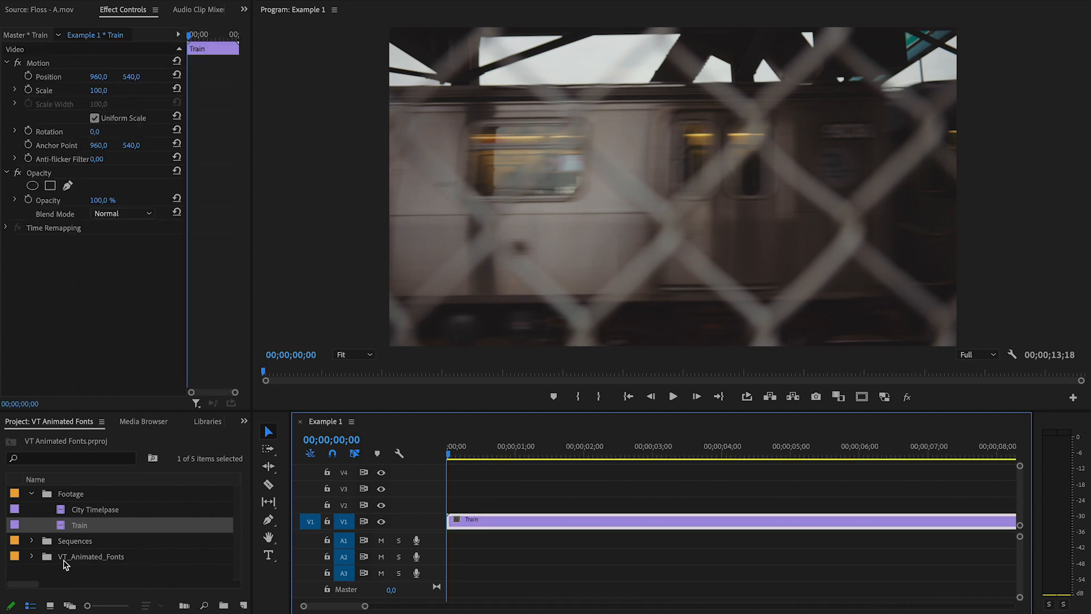
Place Scratchy - V.mov on track V2 and Scratchy - T.mov on track V3 at the start of the sequence
{"action": "left_click", "coordinate": [31, 494]}
{"action": "left_click", "coordinate": [31, 525]}
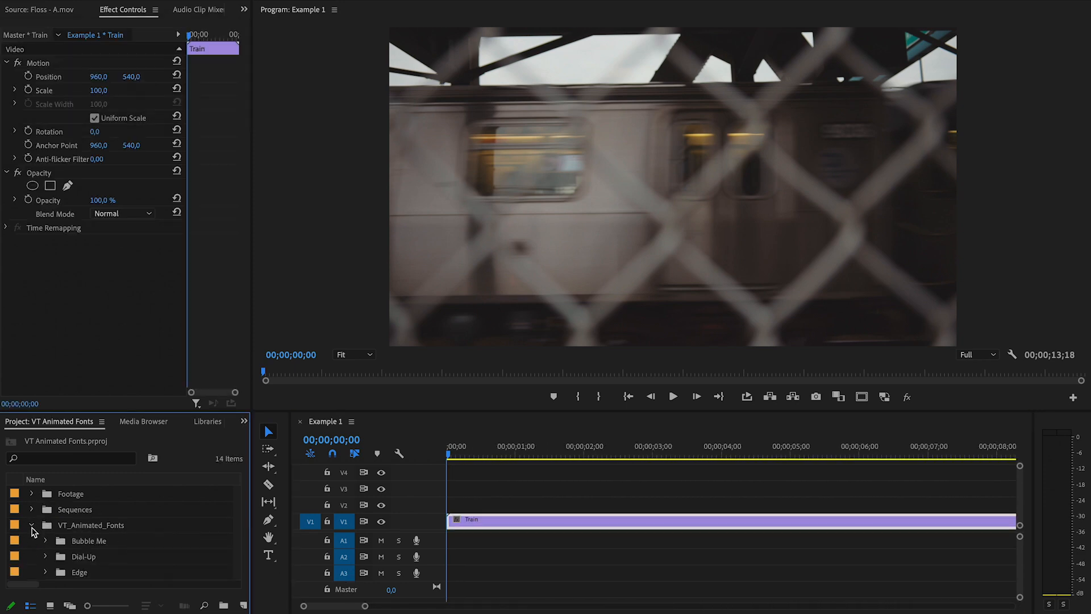
{"action": "scroll", "coordinate": [57, 543], "scroll_direction": "down", "scroll_amount": 3}
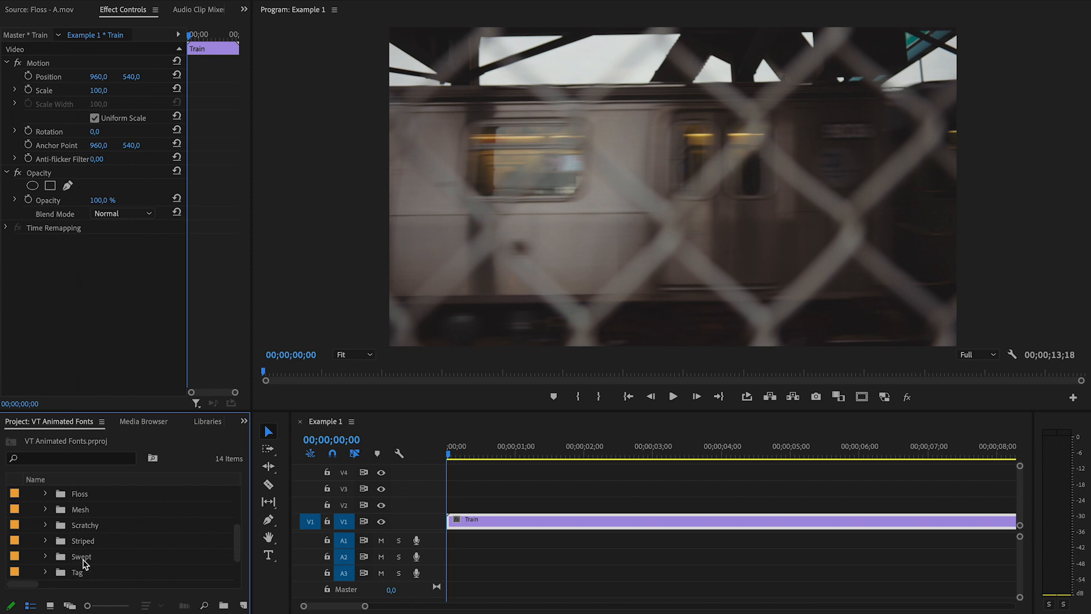
{"action": "left_click", "coordinate": [46, 525]}
{"action": "left_click", "coordinate": [59, 541]}
{"action": "scroll", "coordinate": [127, 562], "scroll_direction": "down", "scroll_amount": 7}
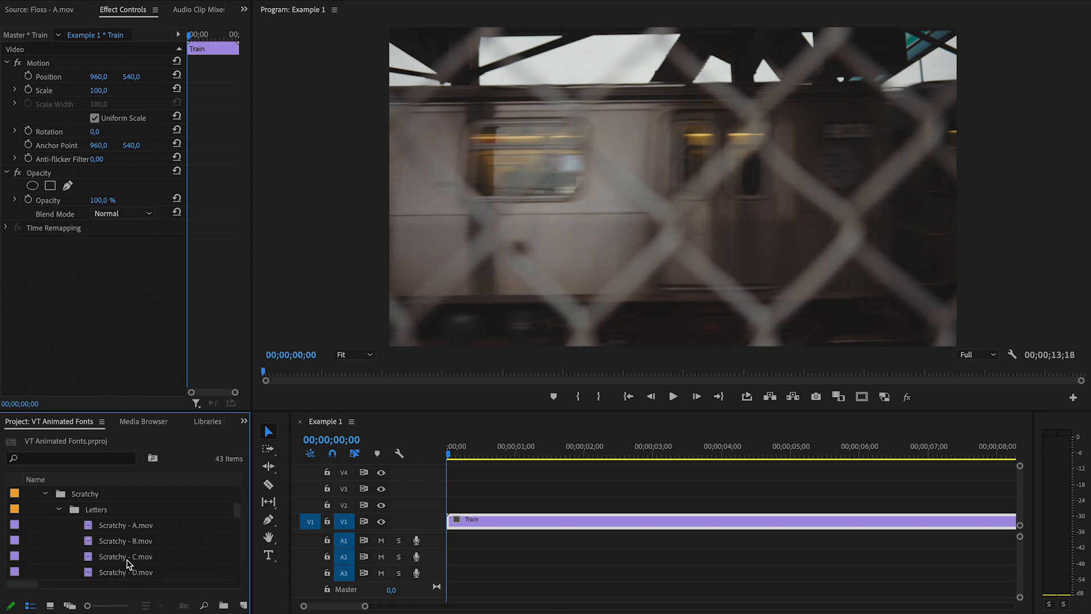
{"action": "left_click_drag", "start_coordinate": [88, 557], "coordinate": [446, 504]}
{"action": "left_click", "coordinate": [92, 528]}
{"action": "left_click_drag", "start_coordinate": [92, 527], "coordinate": [449, 487]}
Add the Scratchy # symbol clip to track V4 at the start of the sequence
{"action": "scroll", "coordinate": [136, 528], "scroll_direction": "up", "scroll_amount": 7}
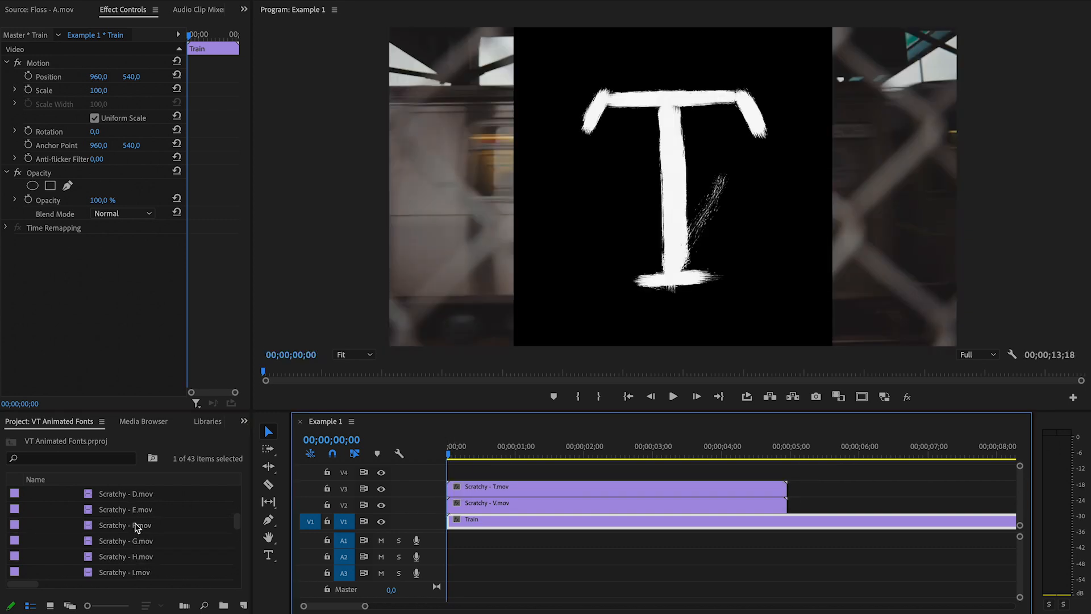
{"action": "left_click", "coordinate": [59, 525]}
{"action": "left_click", "coordinate": [60, 557]}
{"action": "scroll", "coordinate": [151, 559], "scroll_direction": "down", "scroll_amount": 4}
{"action": "left_click_drag", "start_coordinate": [127, 543], "coordinate": [449, 472]}
Set the blend mode of the Scratchy #, T and V clips to Screen
{"action": "left_click_drag", "start_coordinate": [448, 454], "coordinate": [497, 454]}
{"action": "left_click", "coordinate": [534, 471]}
{"action": "left_click", "coordinate": [142, 215]}
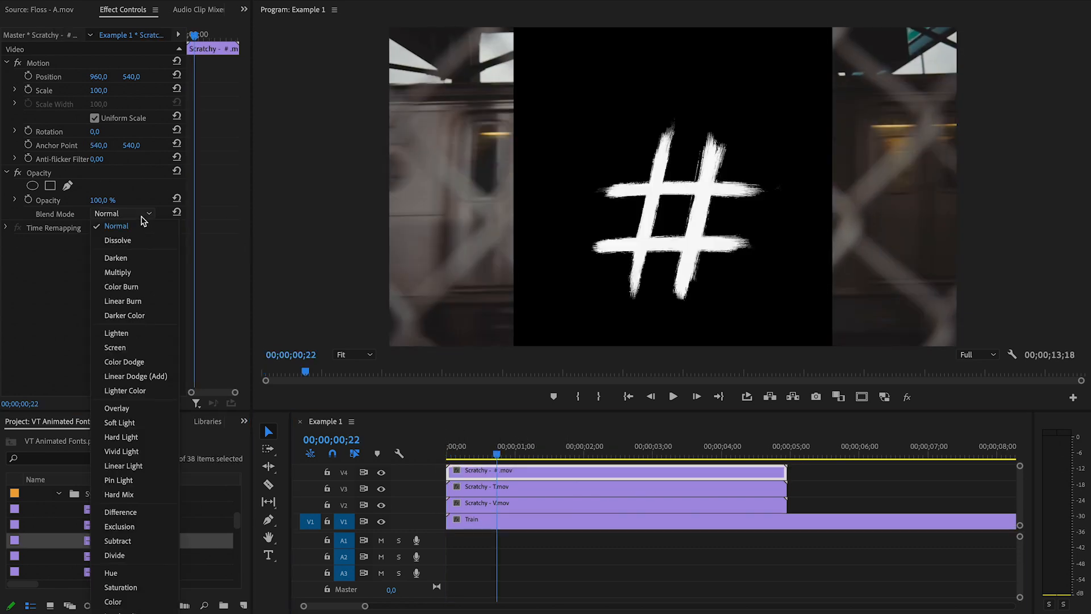
{"action": "left_click", "coordinate": [122, 347]}
{"action": "left_click", "coordinate": [487, 489]}
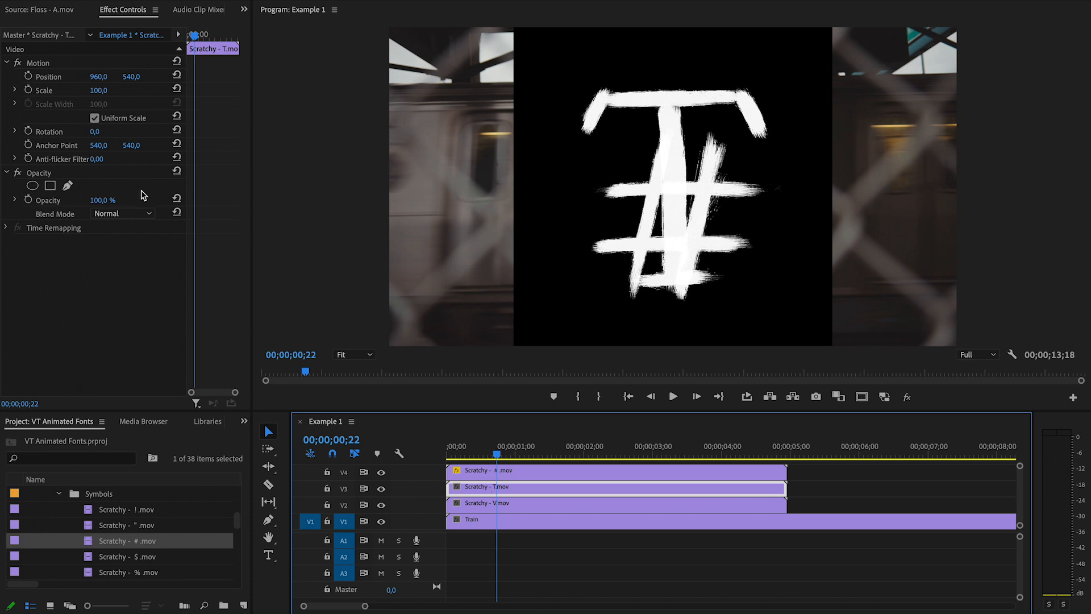
{"action": "left_click", "coordinate": [141, 216]}
{"action": "left_click", "coordinate": [133, 349]}
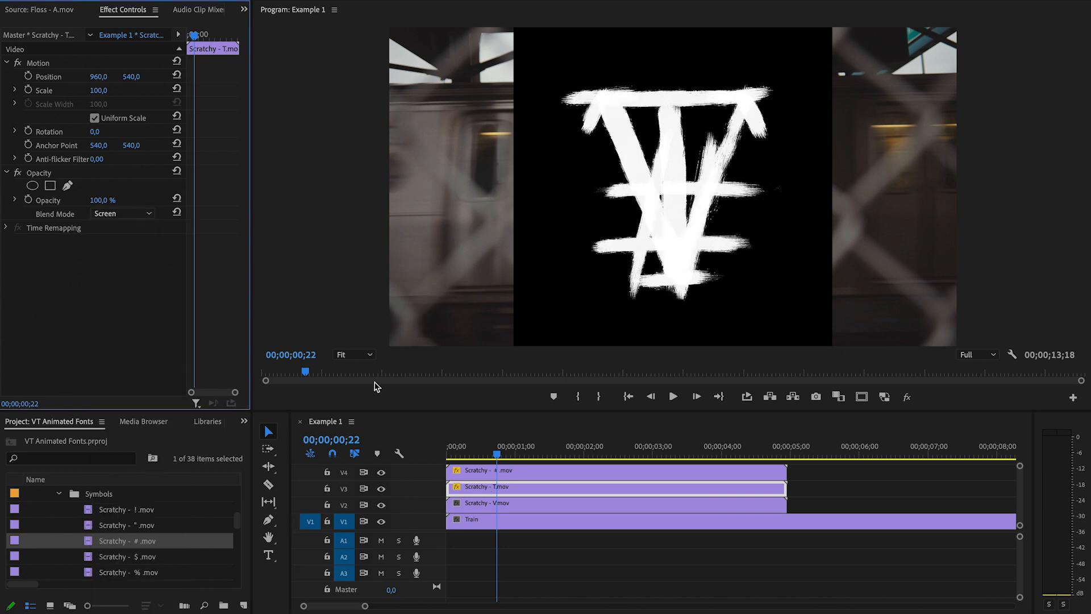
{"action": "left_click", "coordinate": [572, 502]}
{"action": "left_click", "coordinate": [127, 215]}
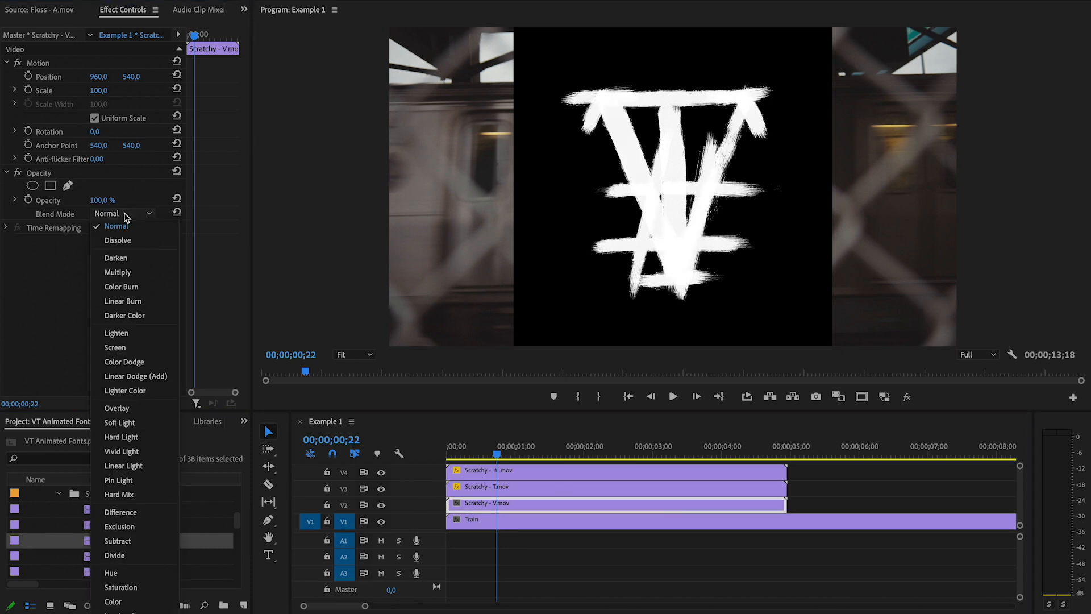
{"action": "left_click", "coordinate": [131, 347]}
Reposition the three character clips side by side to read #VT, with the # at about 328, 491
{"action": "left_click", "coordinate": [624, 473]}
{"action": "left_click_drag", "start_coordinate": [102, 77], "coordinate": [148, 83]}
{"action": "left_click", "coordinate": [568, 488]}
{"action": "left_click", "coordinate": [552, 506]}
{"action": "left_click", "coordinate": [569, 471]}
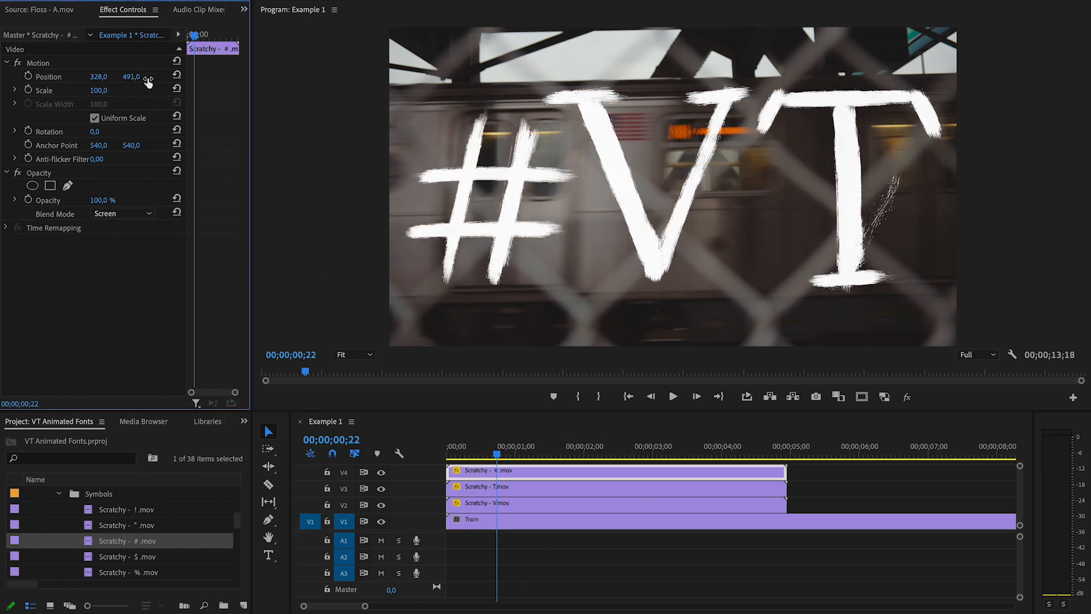
Nest the three Scratchy character clips into one sequence named #VT
{"action": "left_click_drag", "start_coordinate": [821, 477], "coordinate": [644, 502]}
{"action": "right_click", "coordinate": [644, 501]}
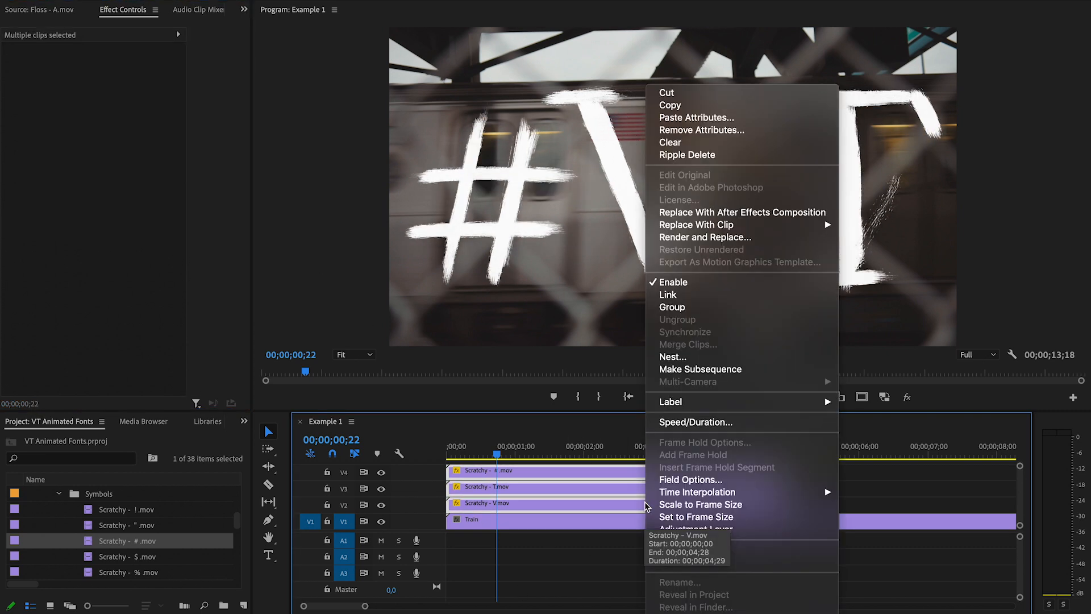
{"action": "left_click", "coordinate": [664, 357]}
{"action": "type", "text": "#VT"}
{"action": "left_click", "coordinate": [567, 315]}
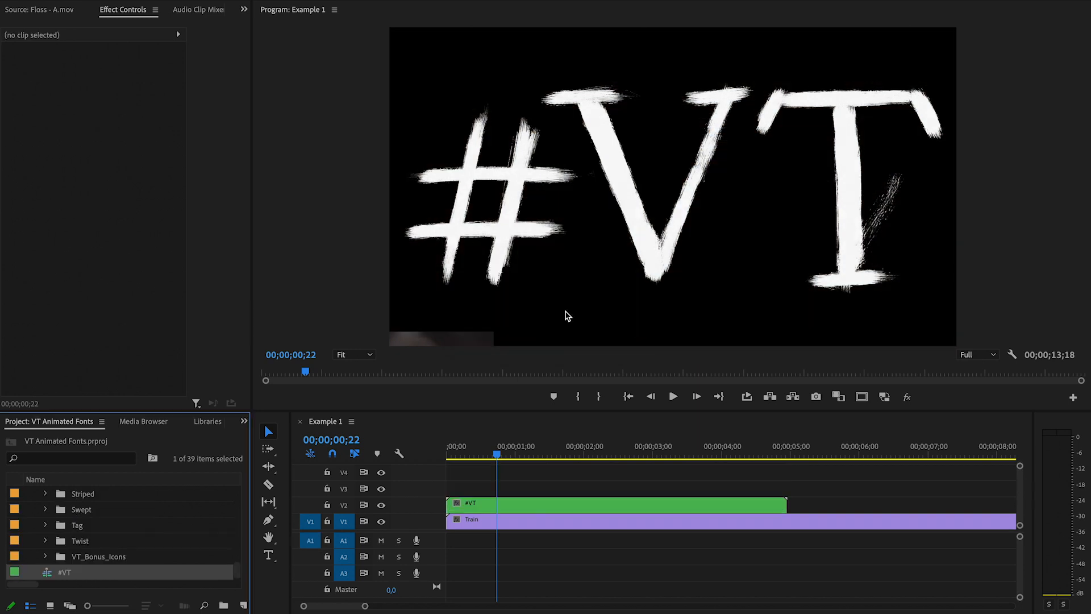
Set the #VT nest's blend mode to Screen and its scale to 50
{"action": "left_click", "coordinate": [559, 500]}
{"action": "left_click", "coordinate": [136, 213]}
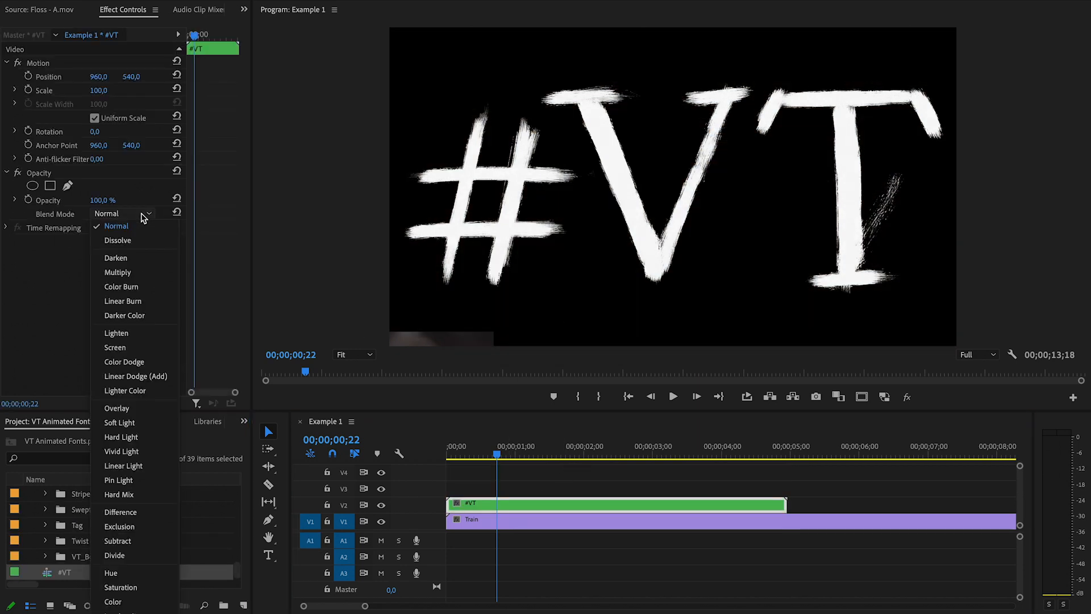
{"action": "left_click", "coordinate": [130, 349]}
{"action": "left_click_drag", "start_coordinate": [107, 95], "coordinate": [109, 91]}
Play the sequence from the start to preview the animated #VT text over the train footage, and return to the beginning
{"action": "left_click_drag", "start_coordinate": [514, 456], "coordinate": [424, 453]}
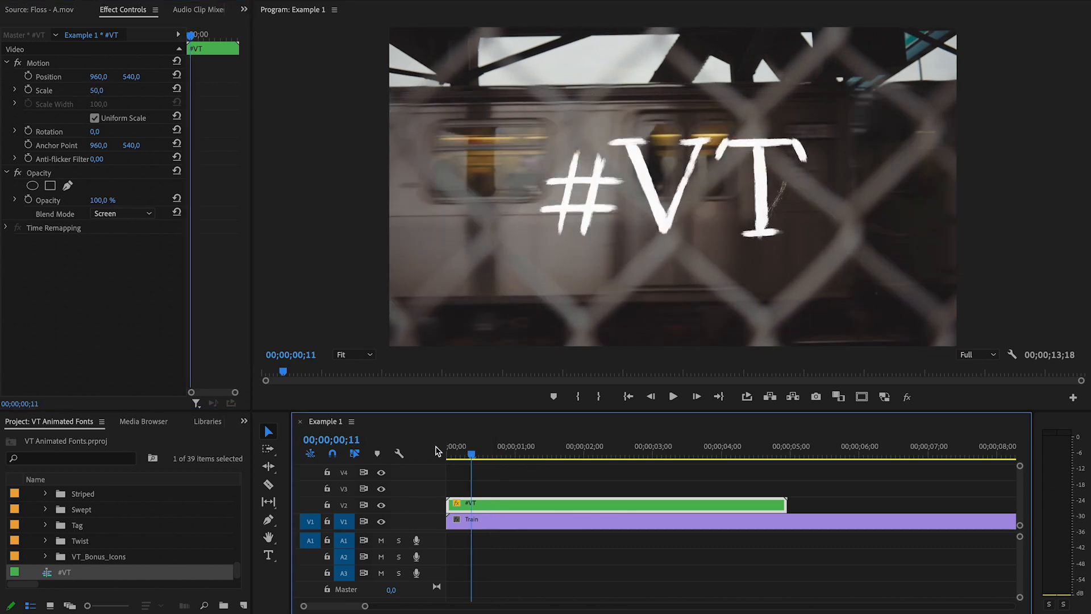
{"action": "key", "text": "space"}
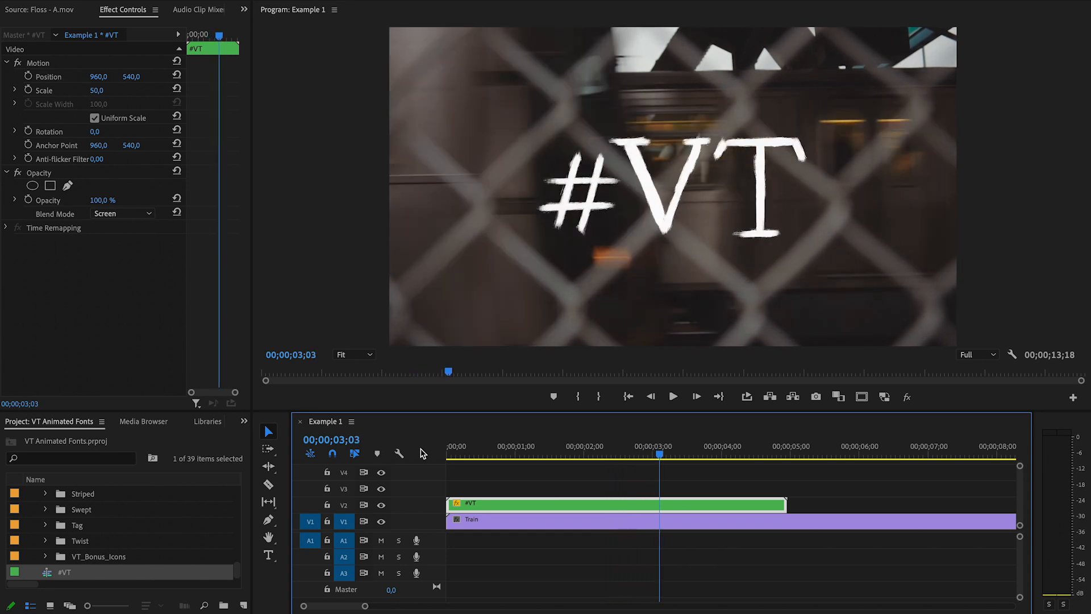
{"action": "key", "text": "space"}
{"action": "key", "text": "Home"}
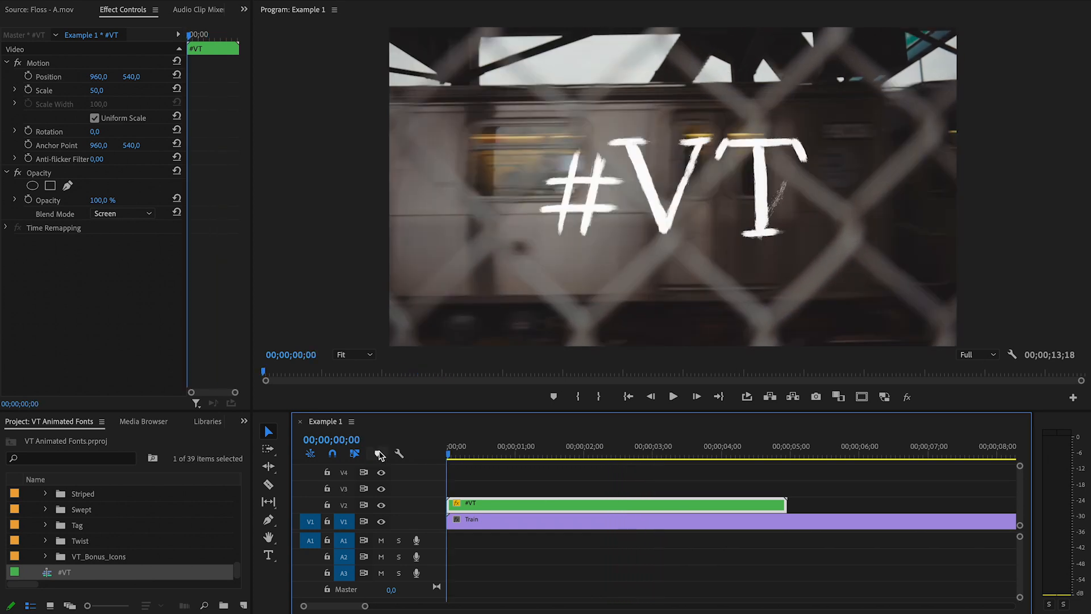
Inside the #VT nest, replace the Scratchy V and T clips with Swept - V.mov and Swept - T.mov, keeping their attributes
{"action": "double_click", "coordinate": [511, 506]}
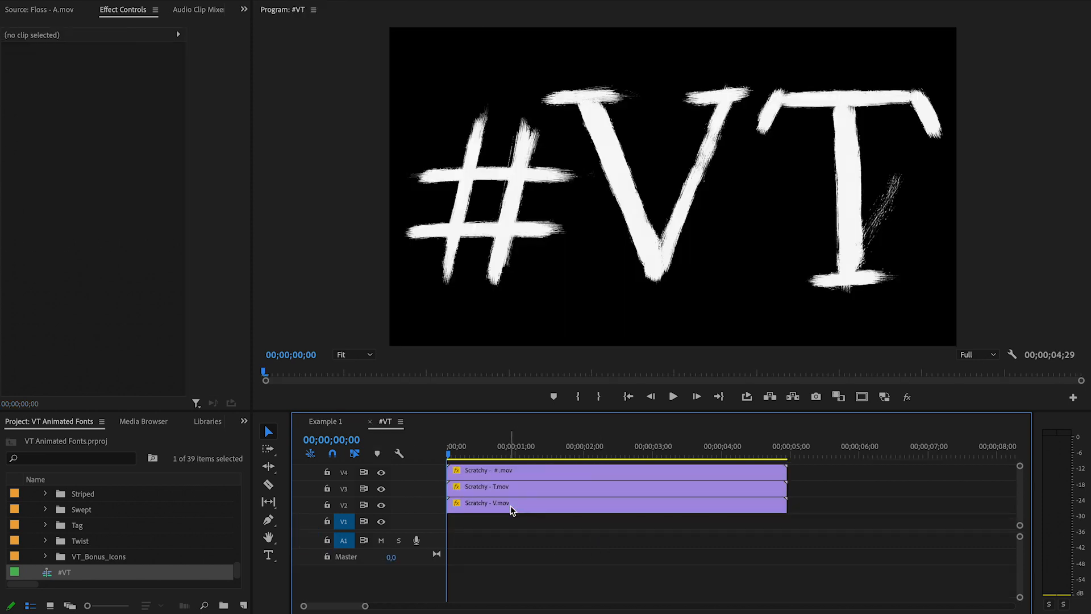
{"action": "scroll", "coordinate": [97, 537], "scroll_direction": "up", "scroll_amount": 2}
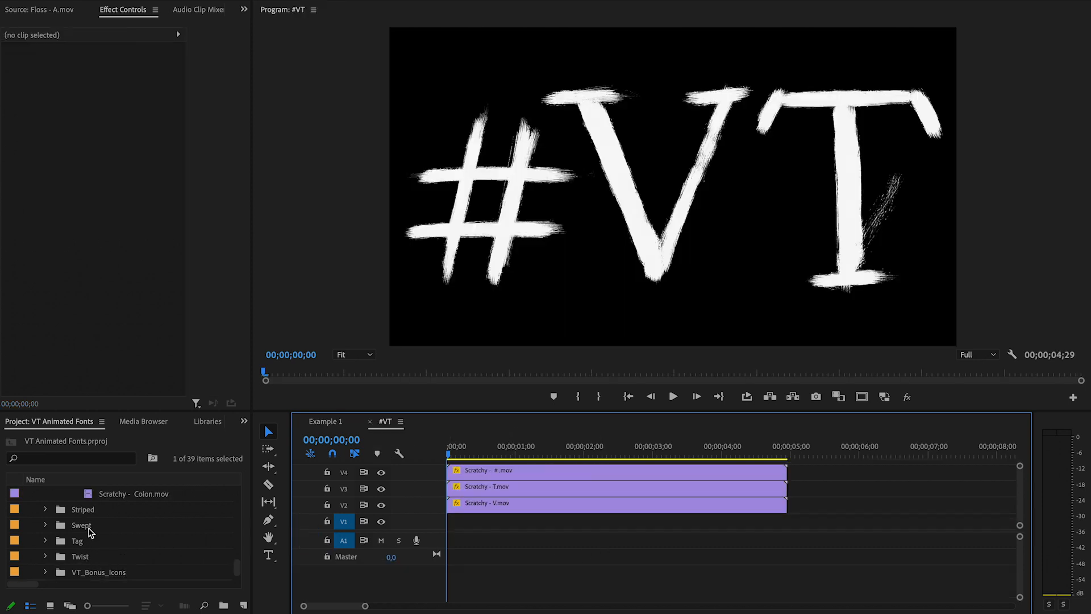
{"action": "left_click", "coordinate": [46, 541]}
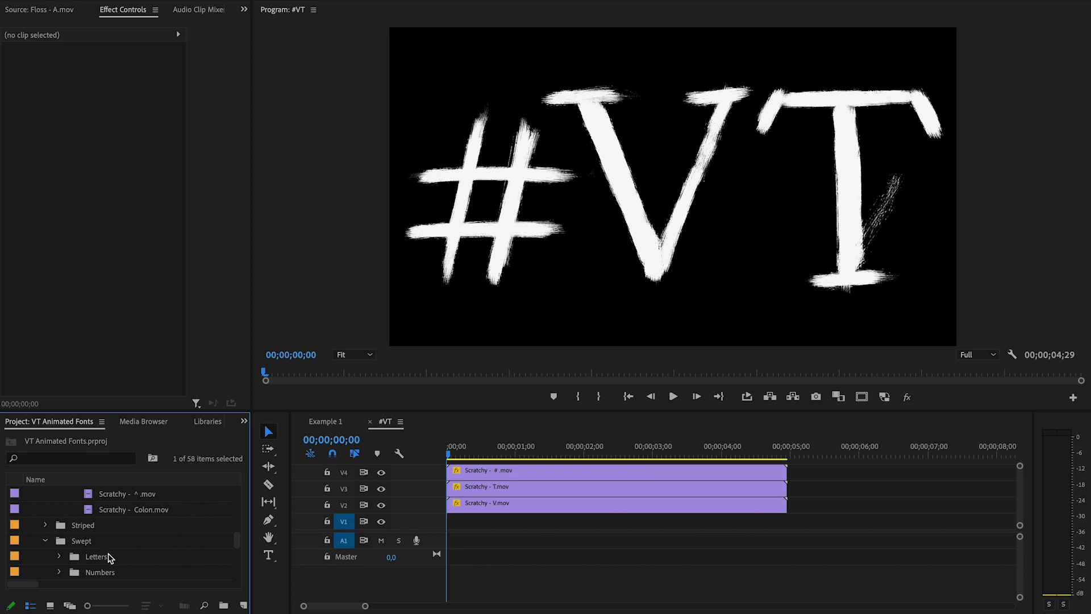
{"action": "left_click", "coordinate": [59, 556]}
{"action": "scroll", "coordinate": [114, 557], "scroll_direction": "down", "scroll_amount": 4}
{"action": "scroll", "coordinate": [115, 559], "scroll_direction": "down", "scroll_amount": 5}
{"action": "scroll", "coordinate": [116, 560], "scroll_direction": "down", "scroll_amount": 1}
{"action": "left_click", "coordinate": [90, 563]}
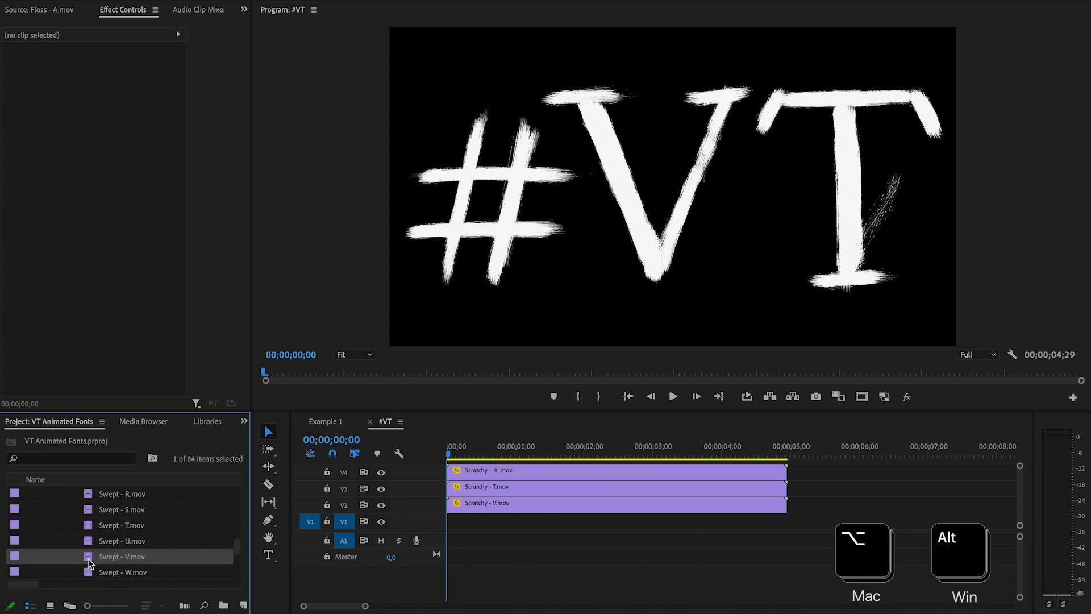
{"action": "left_click_drag", "start_coordinate": [90, 563], "coordinate": [454, 506]}
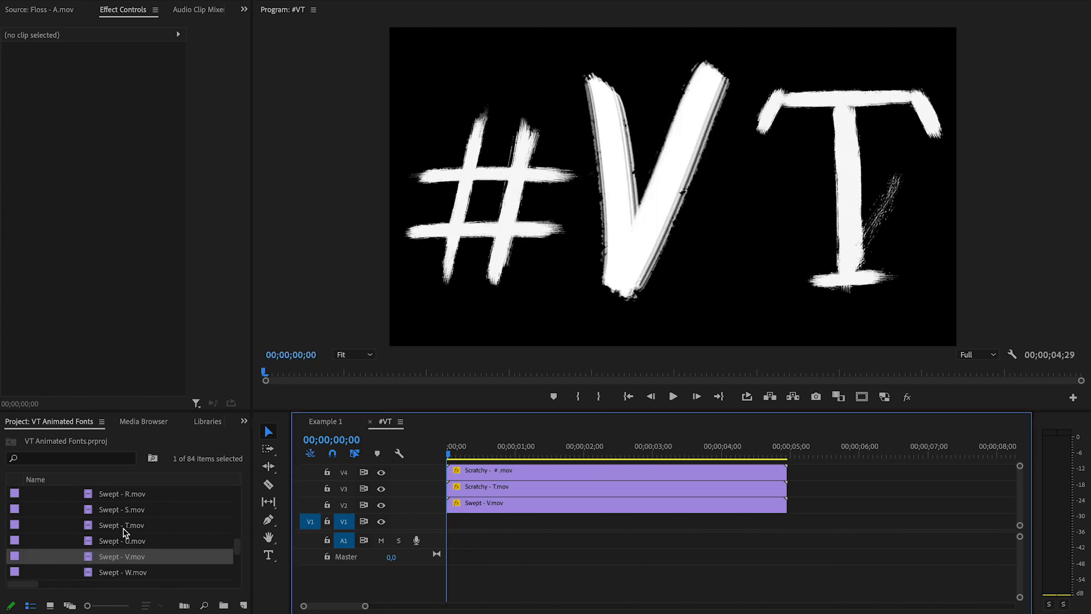
{"action": "left_click_drag", "start_coordinate": [109, 527], "coordinate": [518, 489]}
Replace the Scratchy # clip on track V4 with the Swept # symbol clip
{"action": "scroll", "coordinate": [146, 516], "scroll_direction": "up", "scroll_amount": 5}
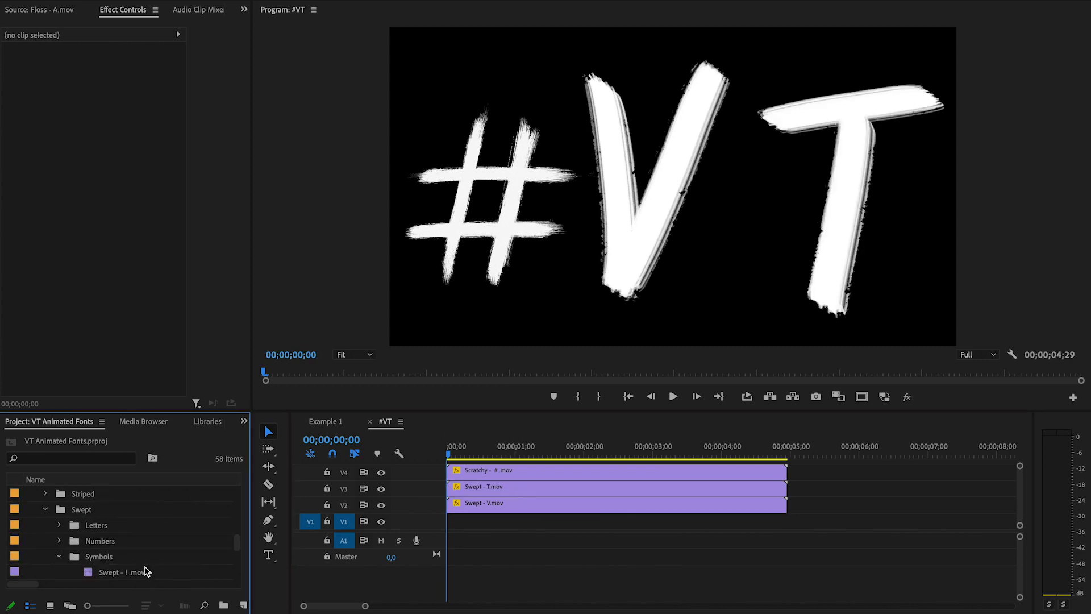
{"action": "scroll", "coordinate": [141, 568], "scroll_direction": "down", "scroll_amount": 5}
{"action": "left_click_drag", "start_coordinate": [134, 526], "coordinate": [454, 472]}
Return to the Example 1 sequence and play it to preview the text in the Swept font
{"action": "left_click", "coordinate": [337, 423]}
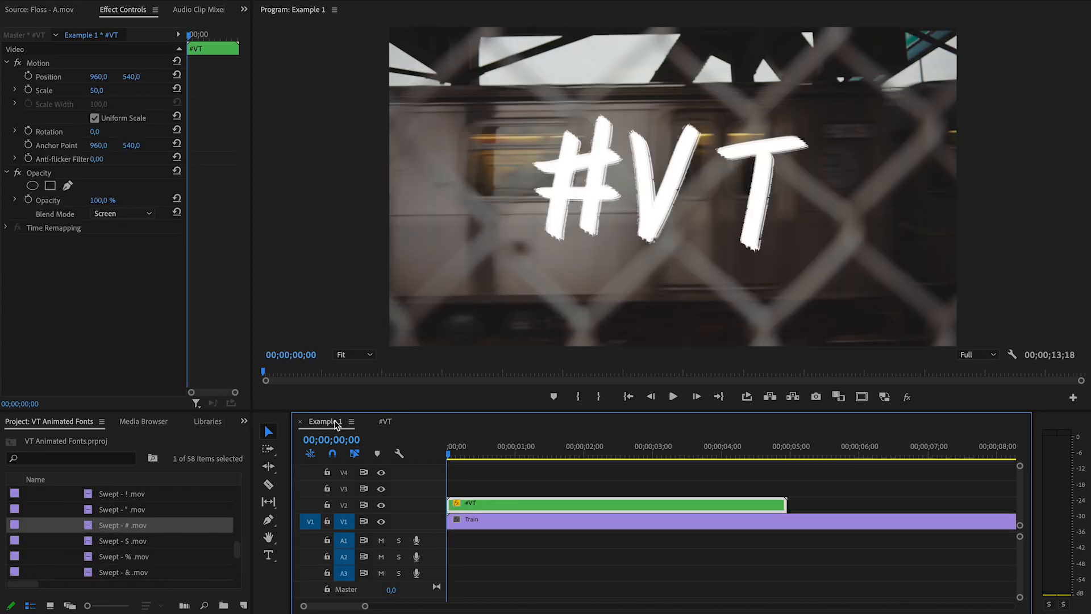
{"action": "key", "text": "space"}
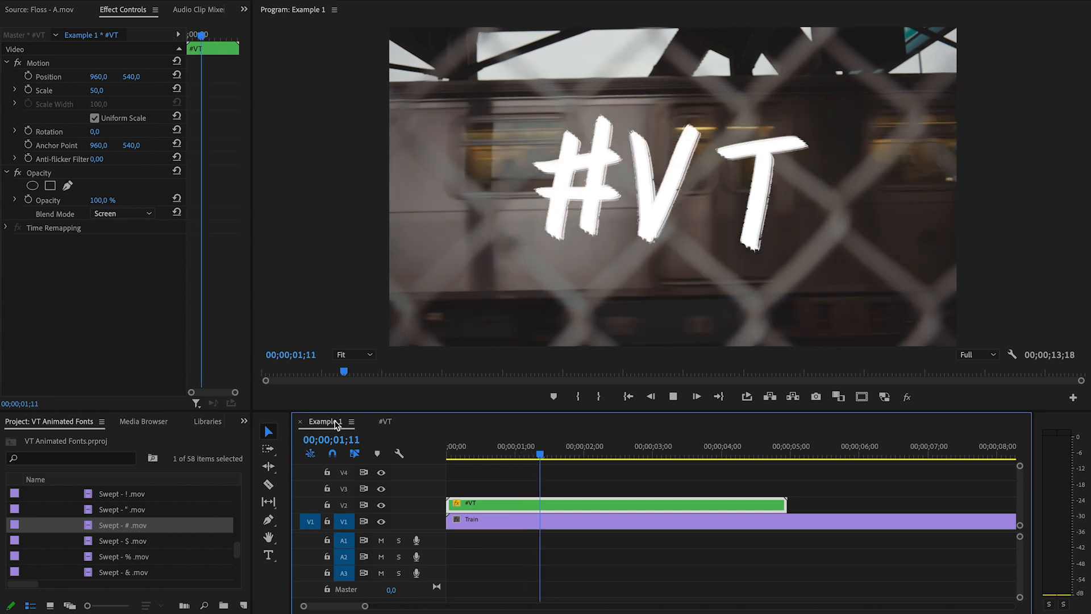
Stop playback, find the Change to Color effect and apply it to the #VT nest on track V2
{"action": "key", "text": "space"}
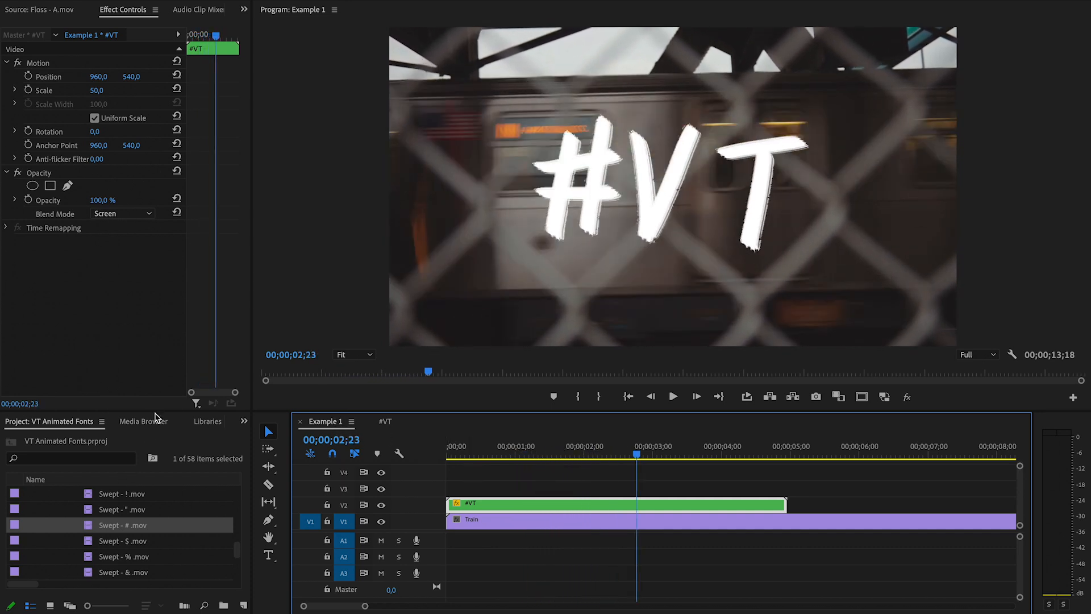
{"action": "scroll", "coordinate": [137, 425], "scroll_direction": "down", "scroll_amount": 5}
{"action": "left_click", "coordinate": [138, 425]}
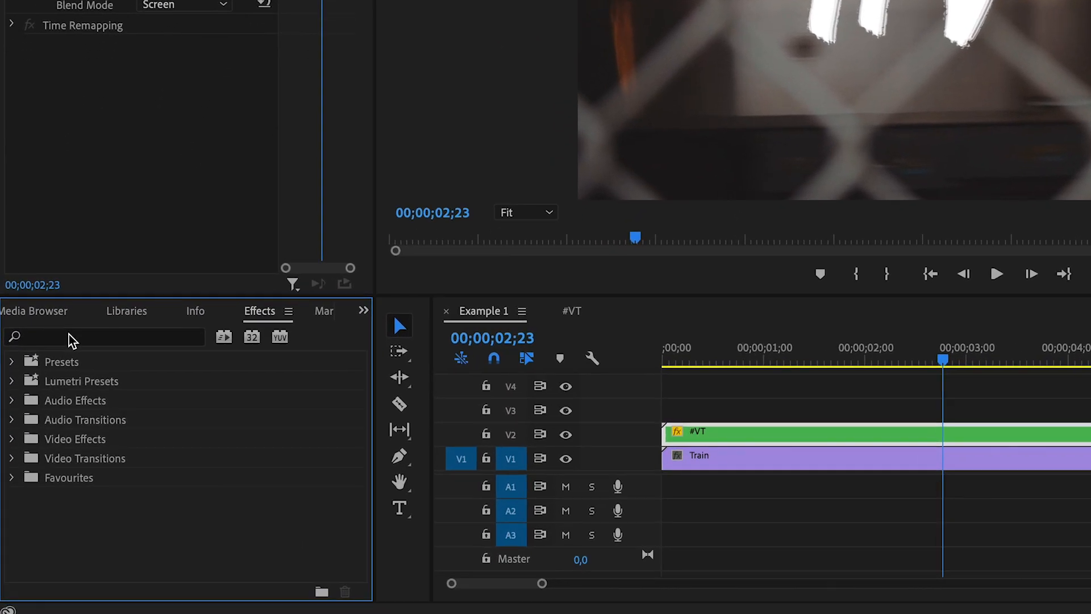
{"action": "left_click", "coordinate": [43, 438]}
{"action": "type", "text": "change"}
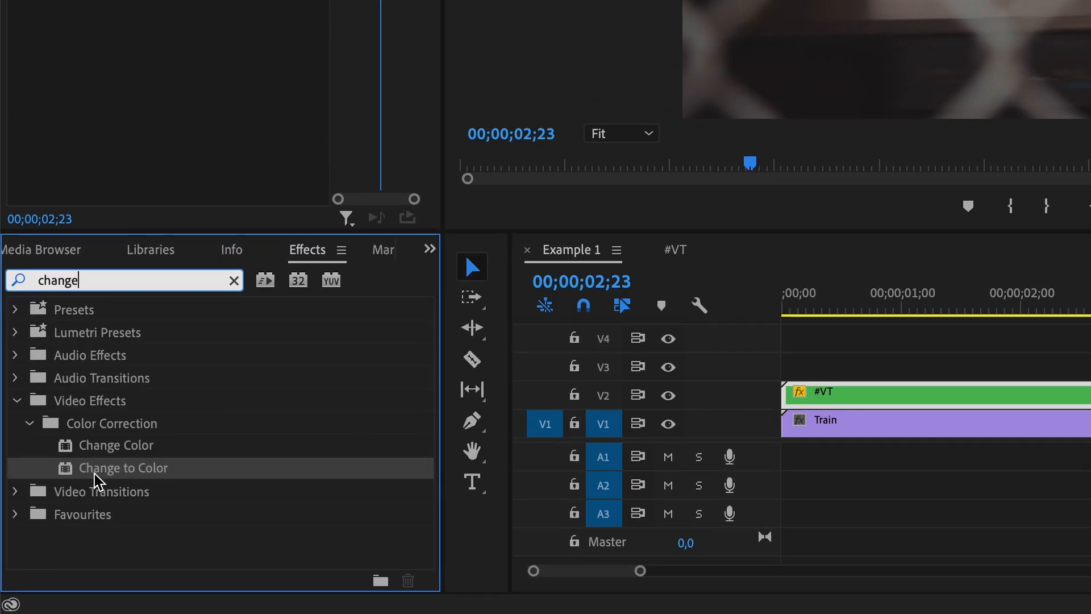
{"action": "left_click_drag", "start_coordinate": [71, 469], "coordinate": [1011, 409]}
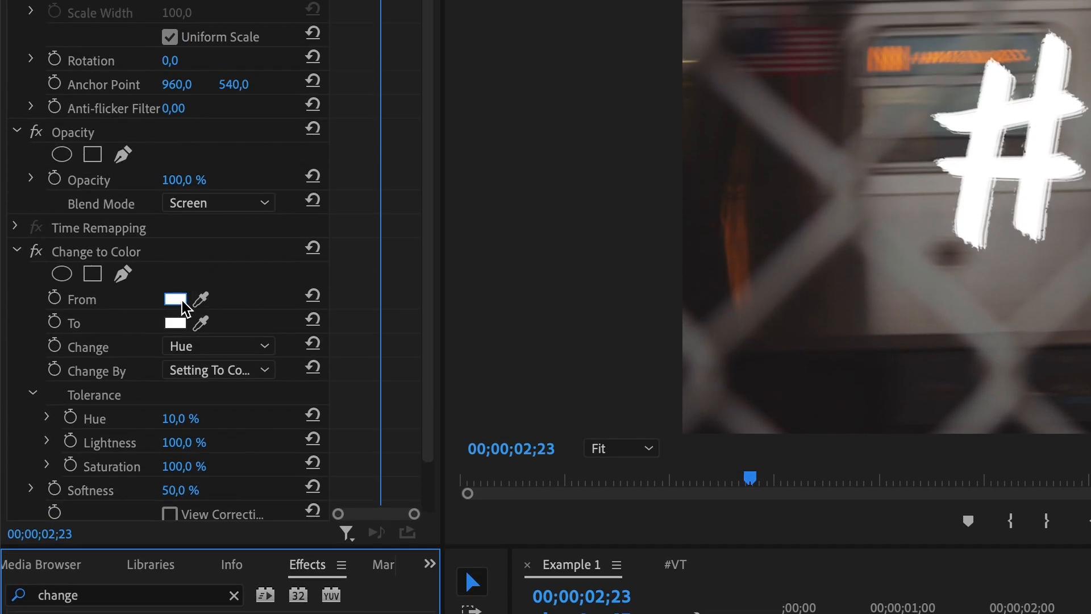
Set the To colour of the Change to Color effect to pure red, FF0000
{"action": "left_click", "coordinate": [181, 303]}
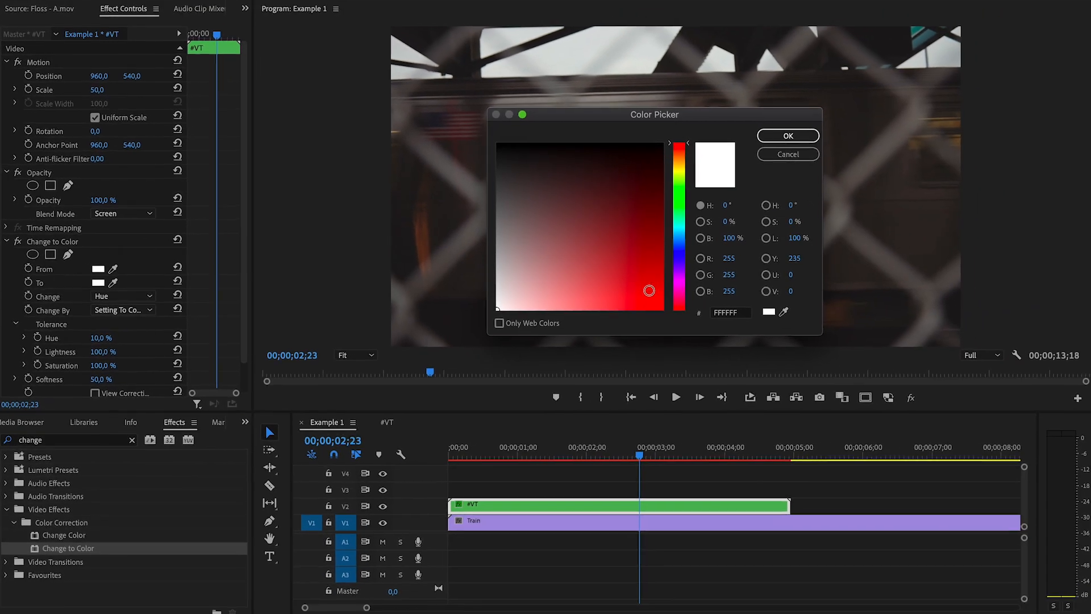
{"action": "left_click", "coordinate": [637, 274]}
{"action": "left_click", "coordinate": [784, 137]}
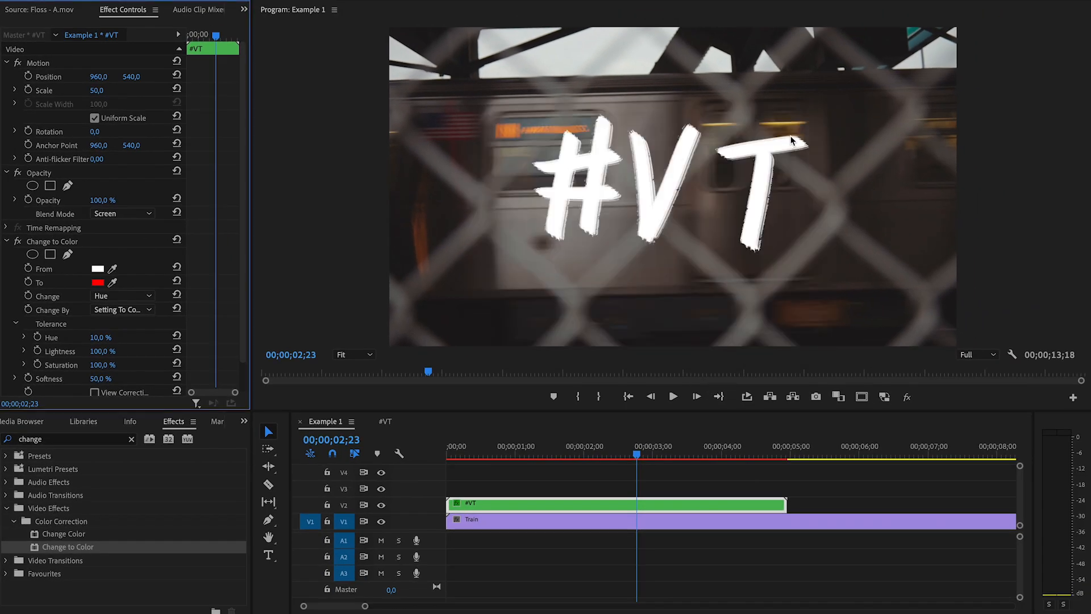
Make the effect change Hue, Lightness & Saturation by Transforming To Color, and play the sequence from near its start to preview it
{"action": "left_click", "coordinate": [146, 296]}
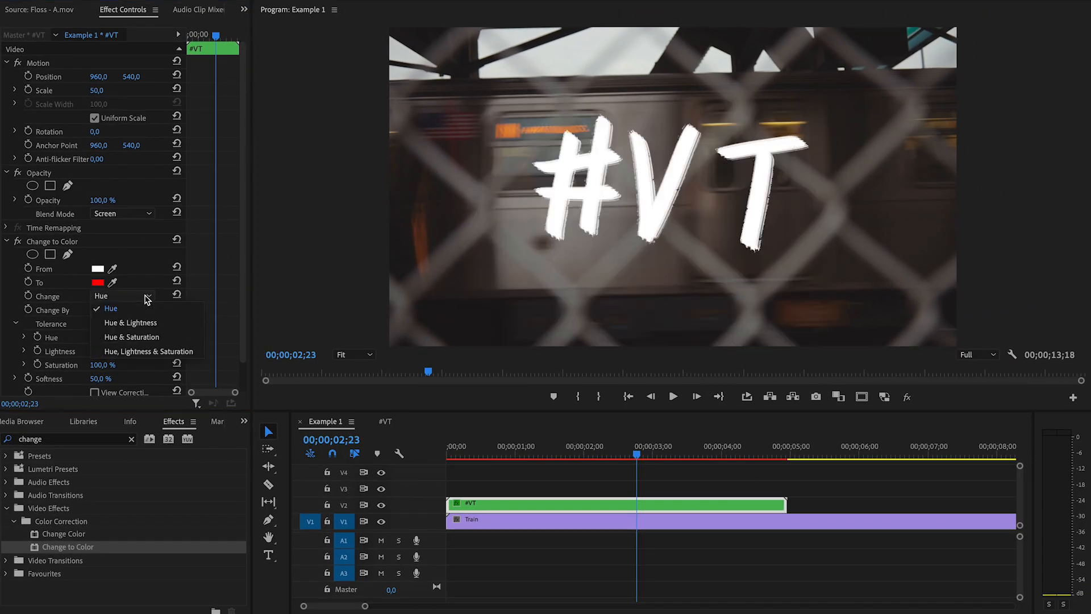
{"action": "left_click", "coordinate": [158, 353]}
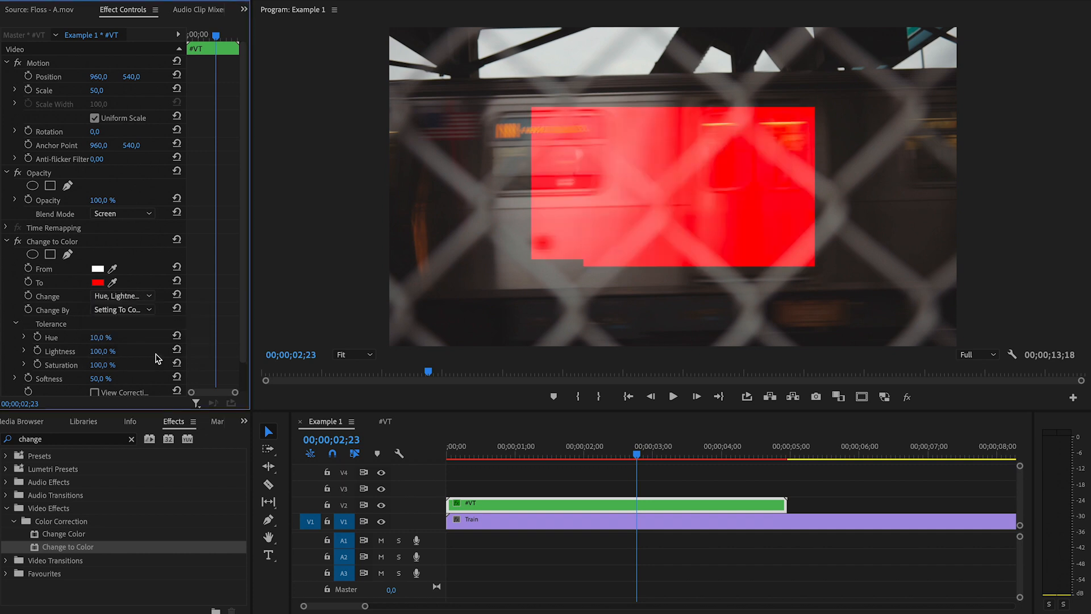
{"action": "left_click", "coordinate": [143, 310]}
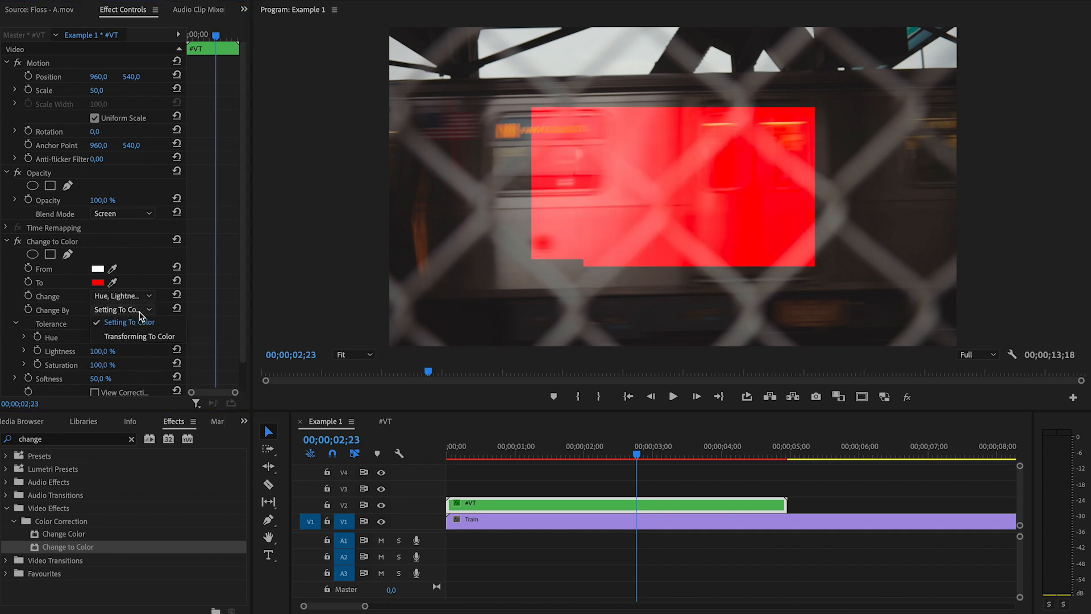
{"action": "left_click", "coordinate": [158, 340]}
{"action": "left_click", "coordinate": [469, 453]}
{"action": "key", "text": "space"}
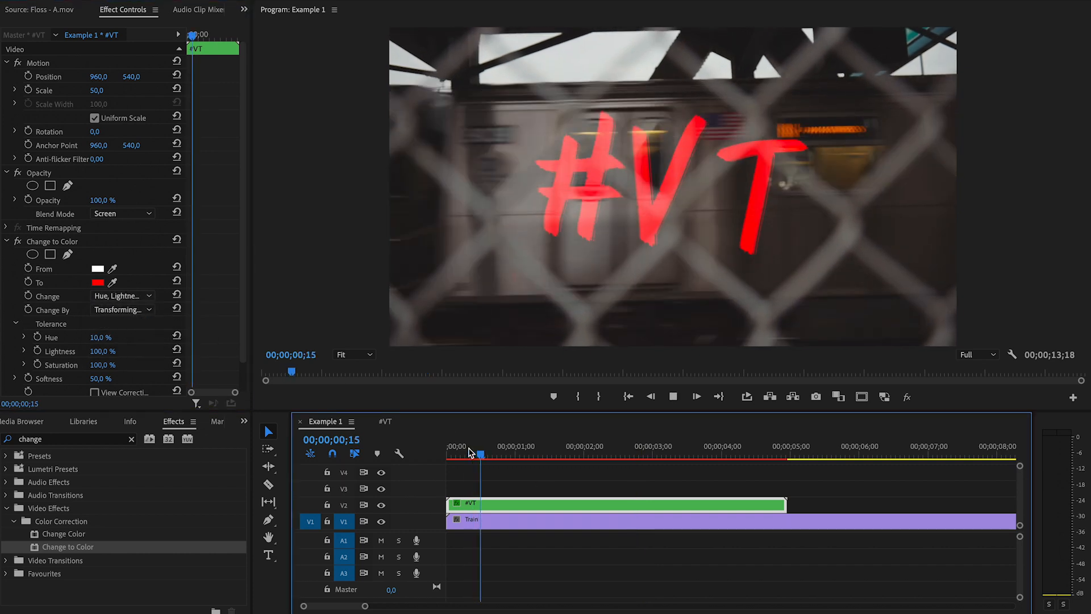
{"action": "key", "text": "space"}
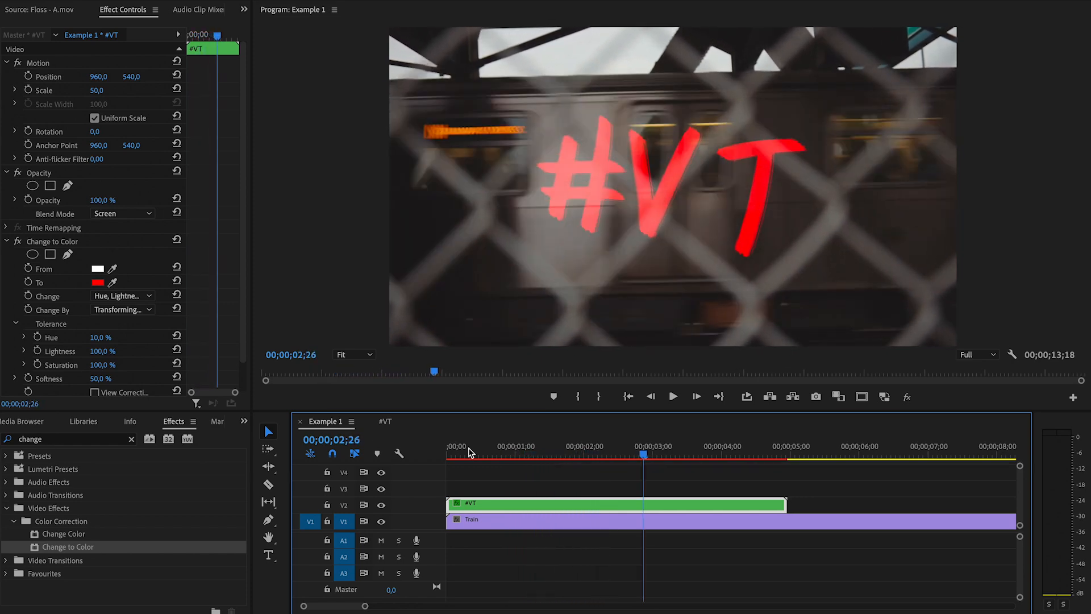
Set the To colour of the Change to Color effect to orange, D0760A
{"action": "left_click", "coordinate": [97, 283]}
{"action": "left_click_drag", "start_coordinate": [606, 124], "coordinate": [636, 330]}
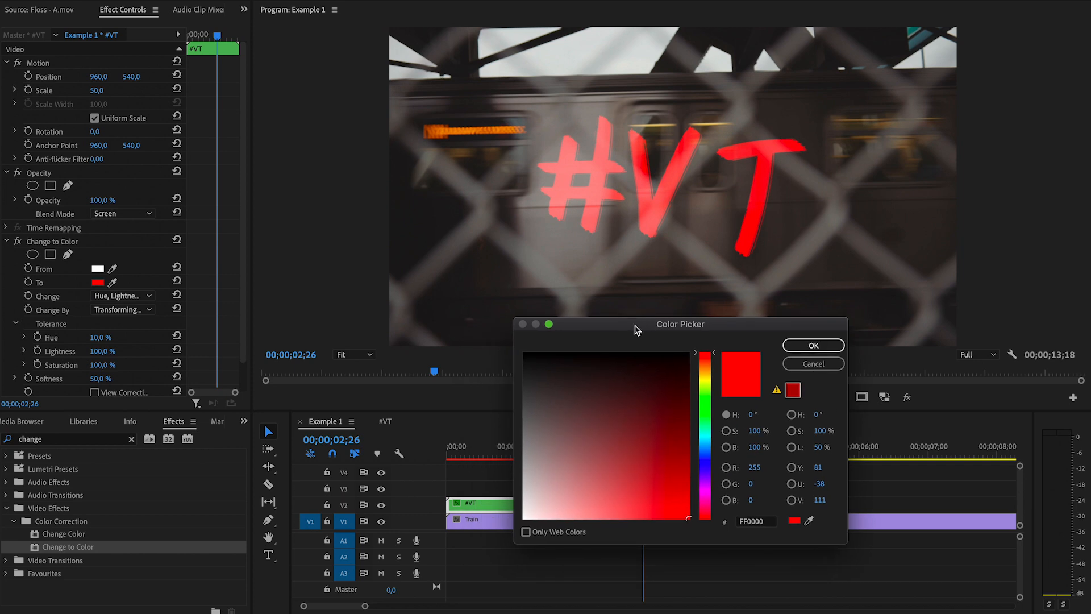
{"action": "left_click_drag", "start_coordinate": [712, 380], "coordinate": [709, 370]}
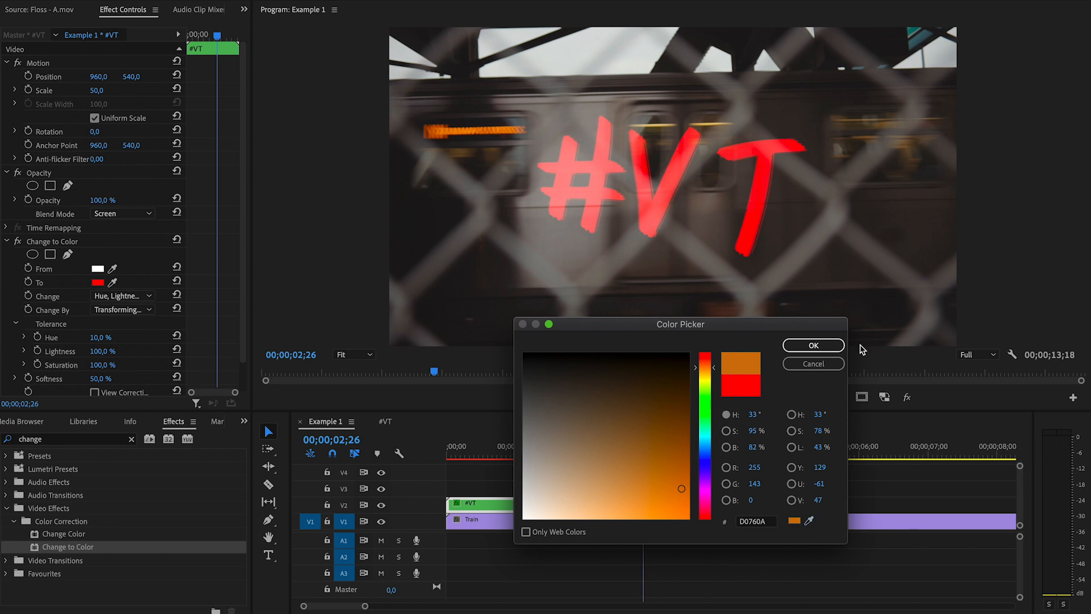
{"action": "left_click", "coordinate": [828, 346]}
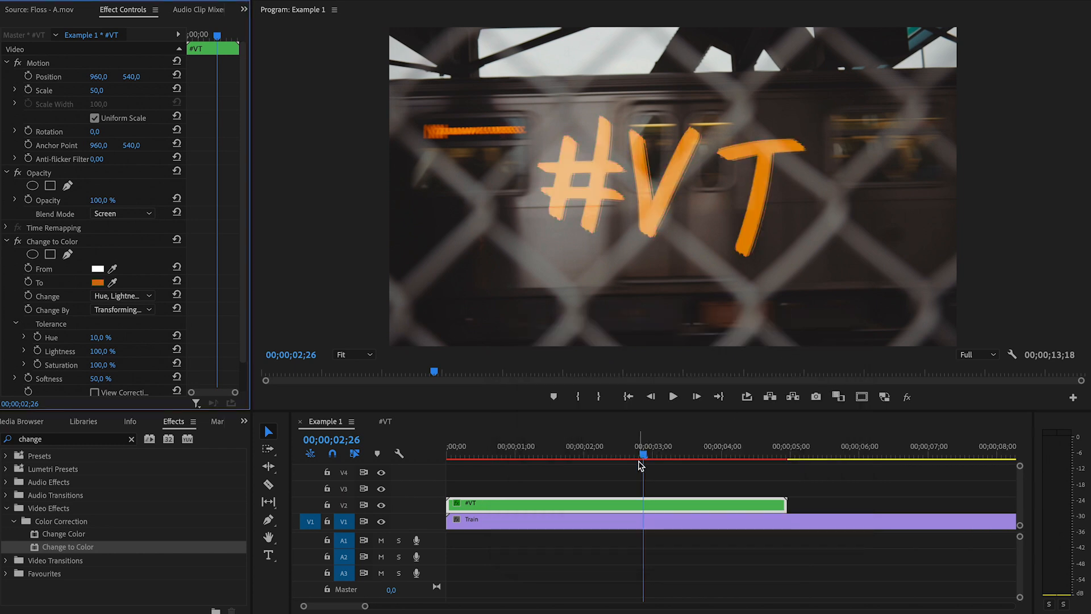
Try the Difference blend mode on the #VT nest and play the sequence to preview it
{"action": "left_click", "coordinate": [147, 215]}
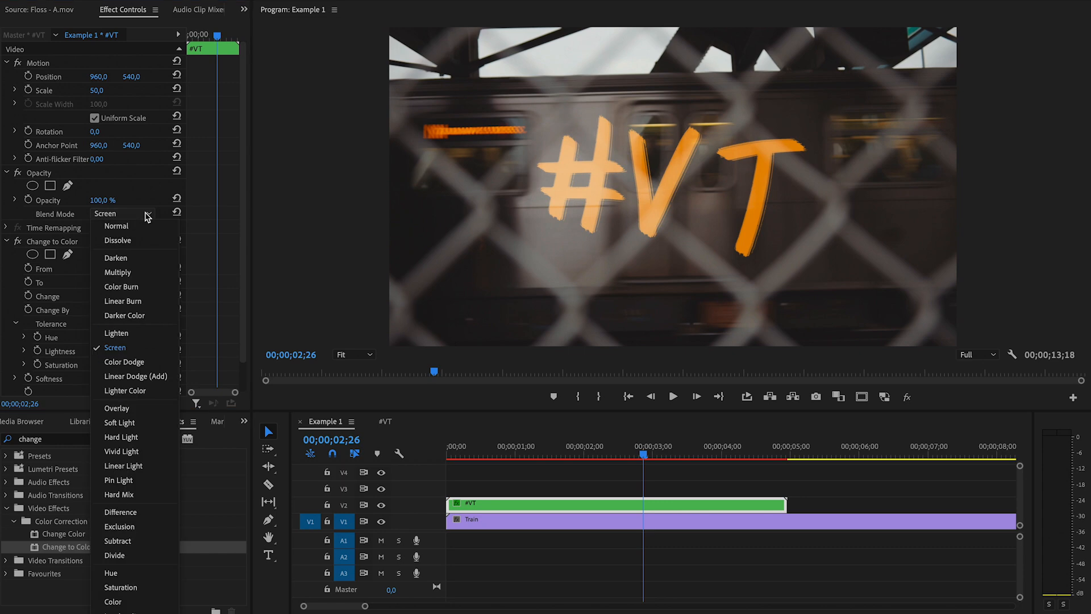
{"action": "left_click", "coordinate": [140, 514]}
{"action": "left_click_drag", "start_coordinate": [544, 452], "coordinate": [480, 451]}
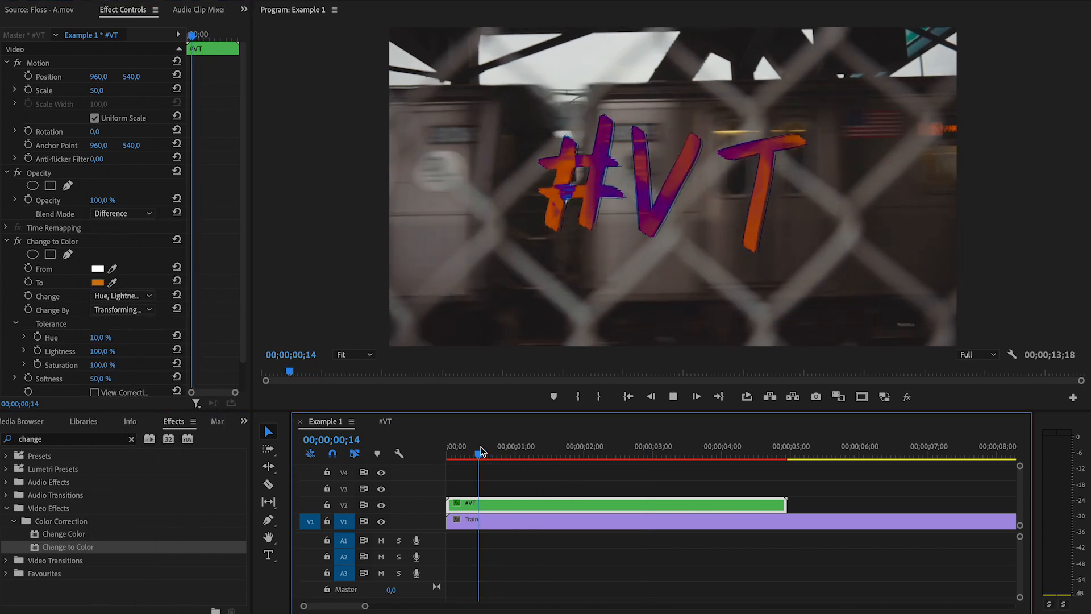
{"action": "key", "text": "space"}
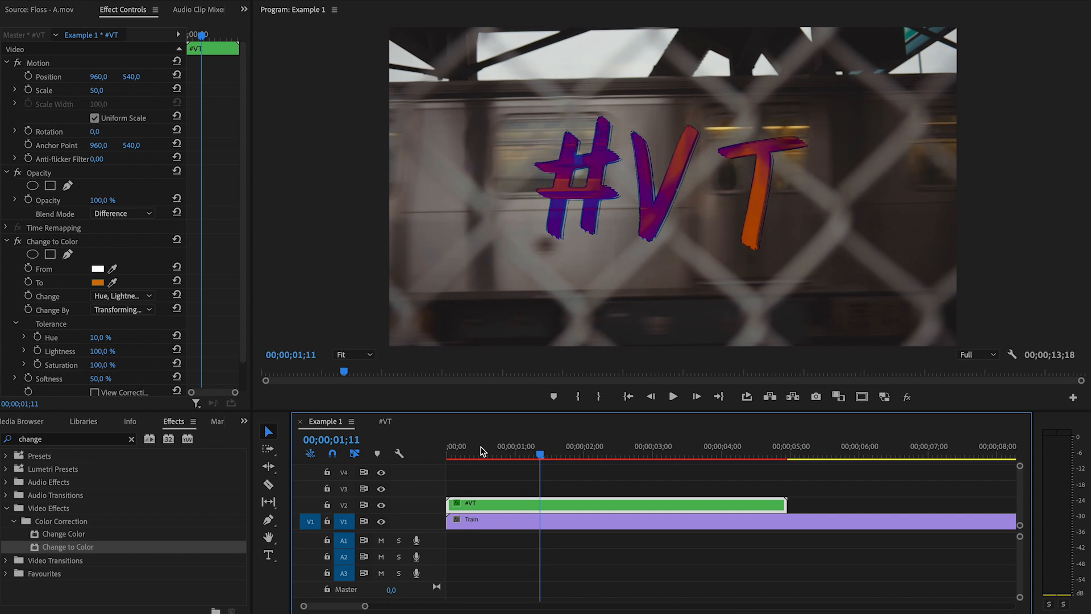
Try the Exclusion blend mode on the #VT nest with a short playback, and restore the Screen blend mode
{"action": "left_click", "coordinate": [148, 214]}
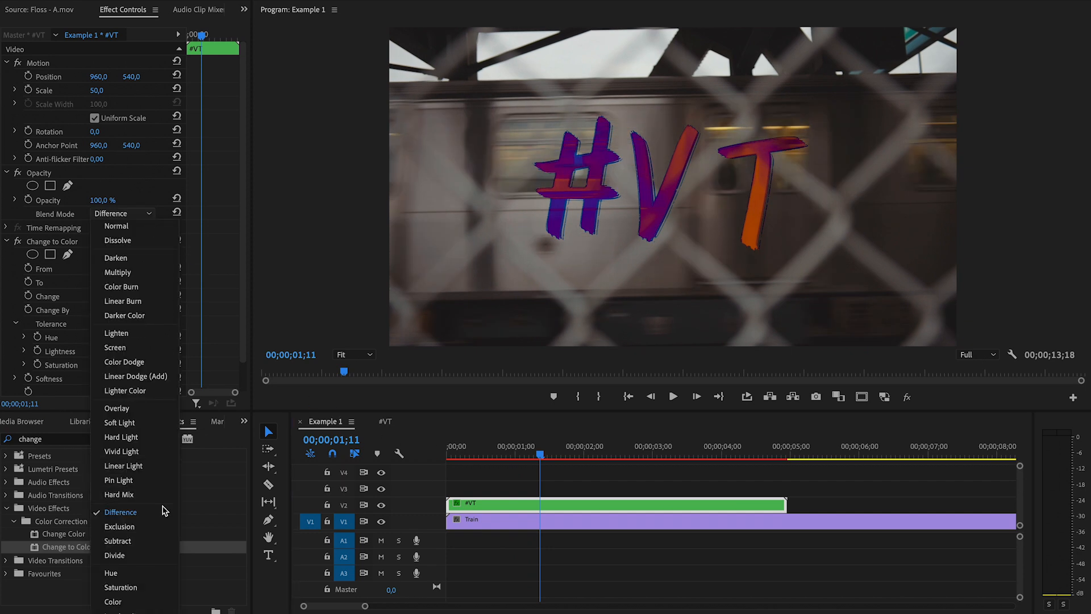
{"action": "left_click", "coordinate": [154, 528]}
{"action": "key", "text": "space"}
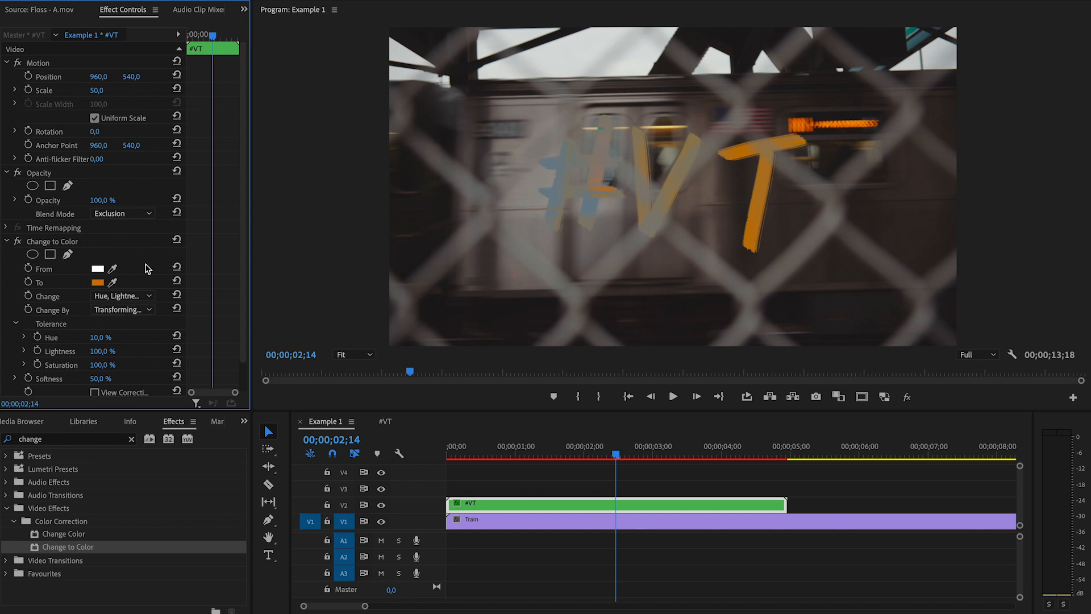
{"action": "left_click", "coordinate": [146, 214]}
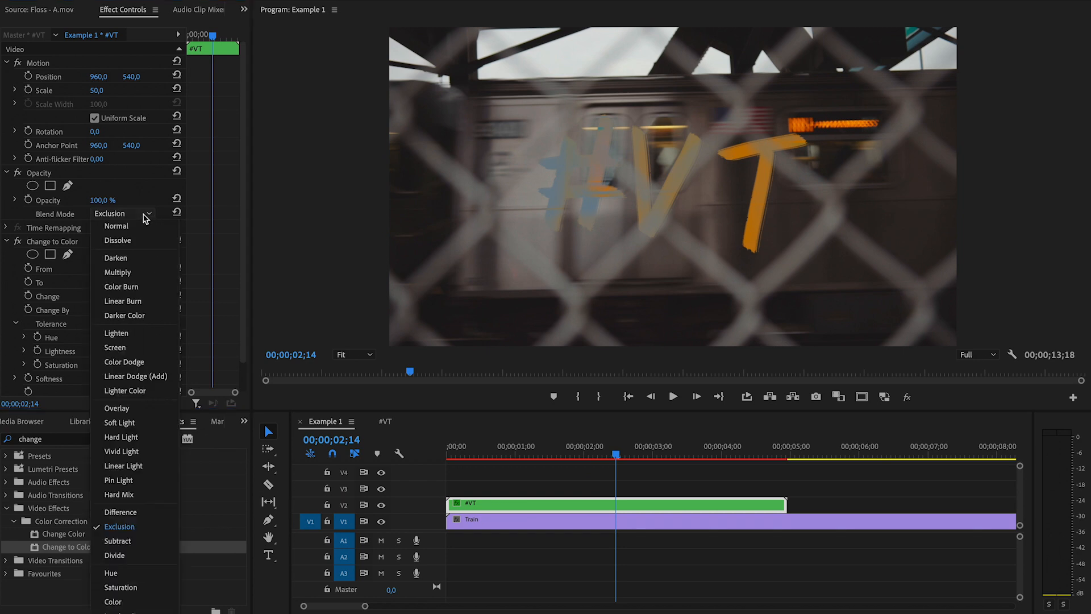
{"action": "left_click", "coordinate": [121, 347]}
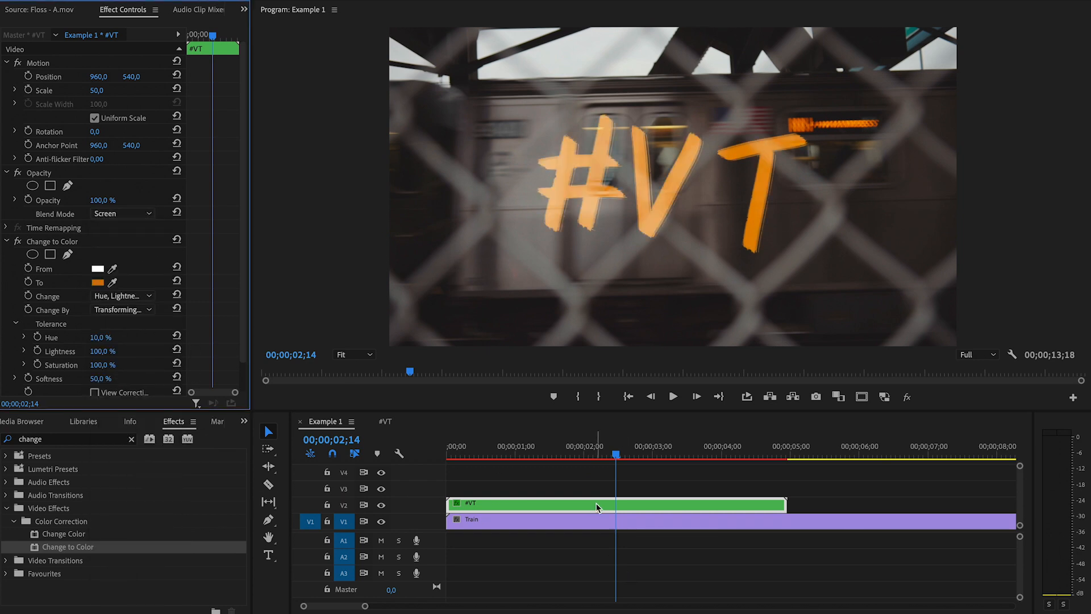
Create a copy of the #VT nest on track V3 without the Change to Color effect, offset to position 977, 521
{"action": "left_click_drag", "start_coordinate": [596, 506], "coordinate": [596, 492]}
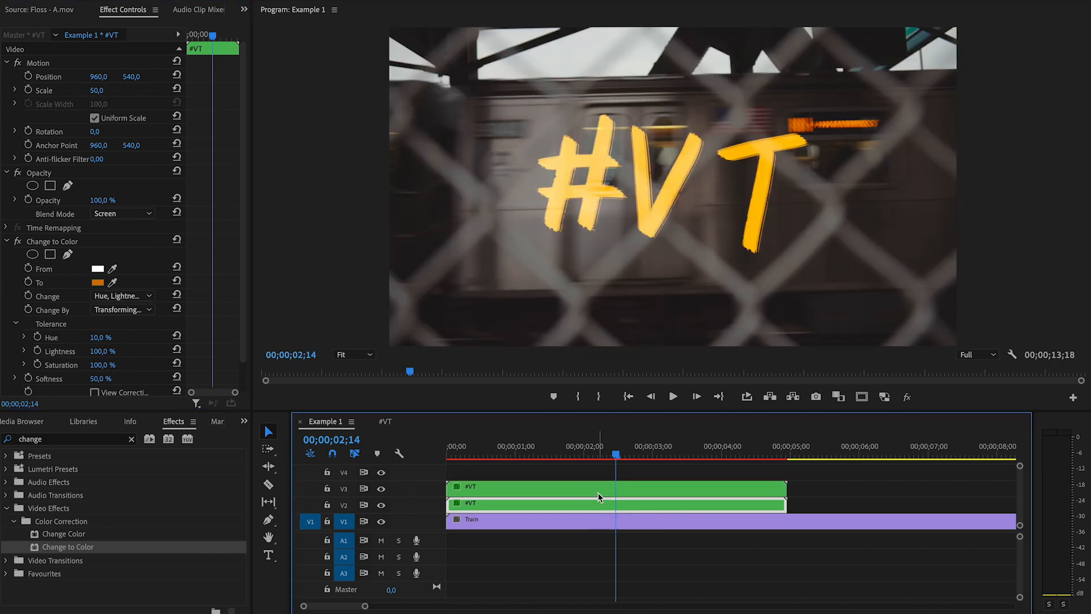
{"action": "left_click", "coordinate": [599, 495]}
{"action": "left_click", "coordinate": [67, 243]}
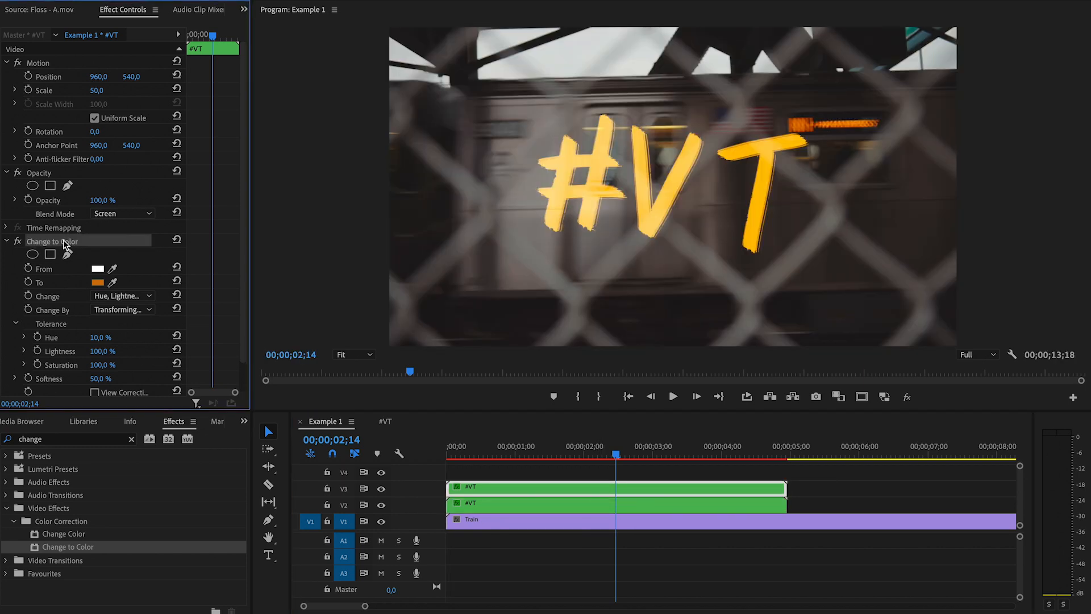
{"action": "key", "text": "Delete"}
{"action": "left_click_drag", "start_coordinate": [132, 78], "coordinate": [109, 80]}
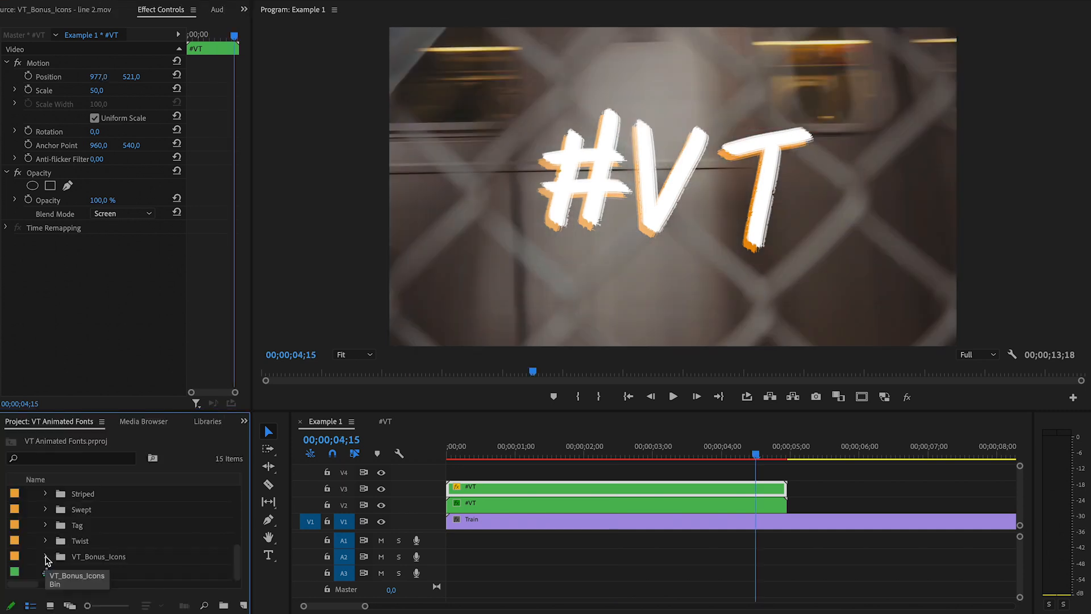
Preview several clips from the VT_Bonus_Icons bin, including circle 1, arrow 5, cross 4 and line 1
{"action": "left_click", "coordinate": [47, 561]}
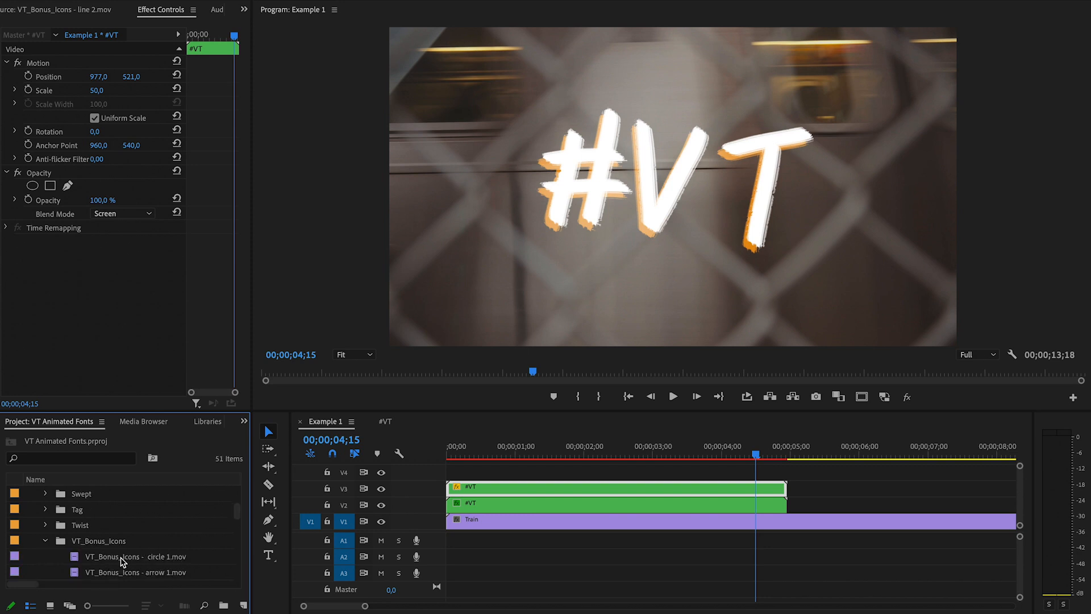
{"action": "double_click", "coordinate": [121, 558]}
{"action": "scroll", "coordinate": [121, 561], "scroll_direction": "down", "scroll_amount": 3}
{"action": "key", "text": "space"}
{"action": "double_click", "coordinate": [131, 556]}
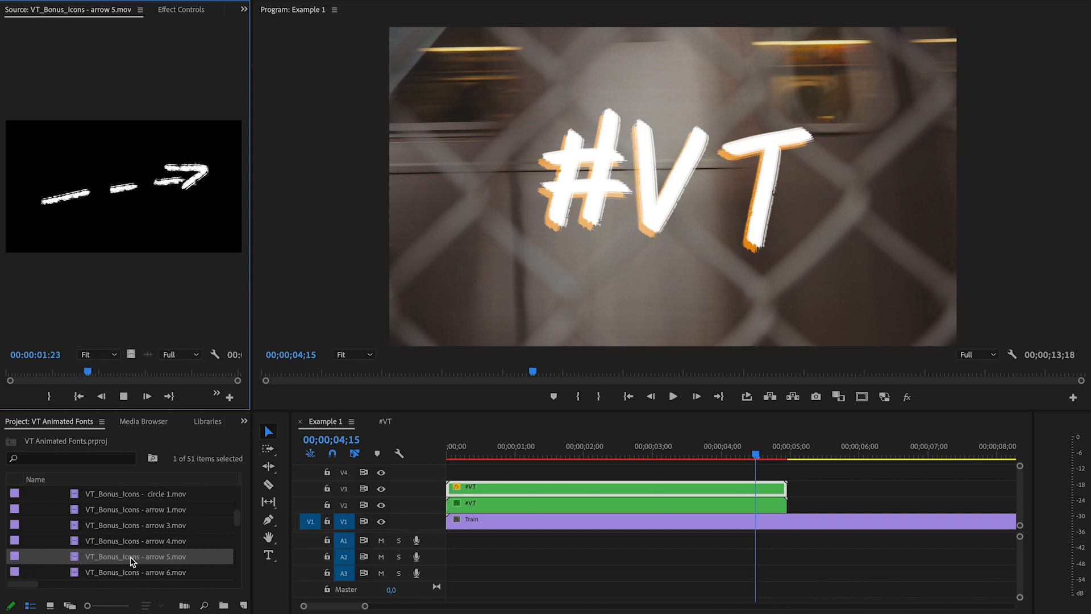
{"action": "scroll", "coordinate": [131, 561], "scroll_direction": "down", "scroll_amount": 3}
{"action": "double_click", "coordinate": [131, 556]}
{"action": "scroll", "coordinate": [130, 561], "scroll_direction": "down", "scroll_amount": 3}
{"action": "double_click", "coordinate": [130, 571]}
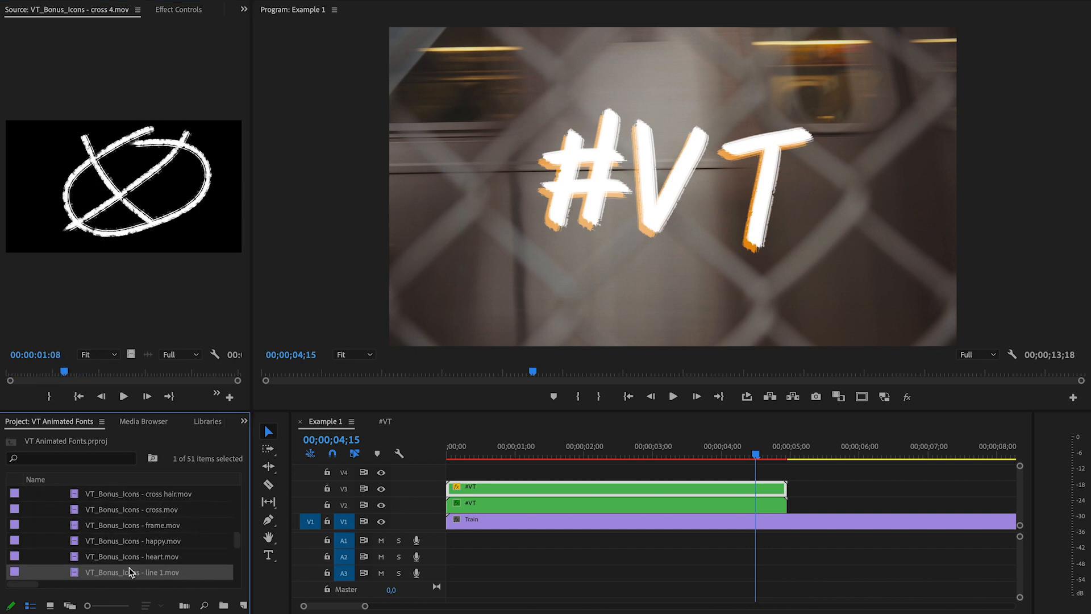
Add VT_Bonus_Icons - line 1.mov on track V4 as an underline with Screen blend mode, scale 46 and position 960, 808
{"action": "left_click_drag", "start_coordinate": [75, 575], "coordinate": [440, 472]}
{"action": "left_click", "coordinate": [569, 473]}
{"action": "left_click", "coordinate": [159, 10]}
{"action": "left_click", "coordinate": [145, 215]}
{"action": "left_click", "coordinate": [115, 348]}
{"action": "mouse_move", "coordinate": [97, 90]}
{"action": "left_mouse_down"}
{"action": "mouse_move", "coordinate": [85, 90]}
{"action": "mouse_move", "coordinate": [143, 78]}
{"action": "left_mouse_up"}
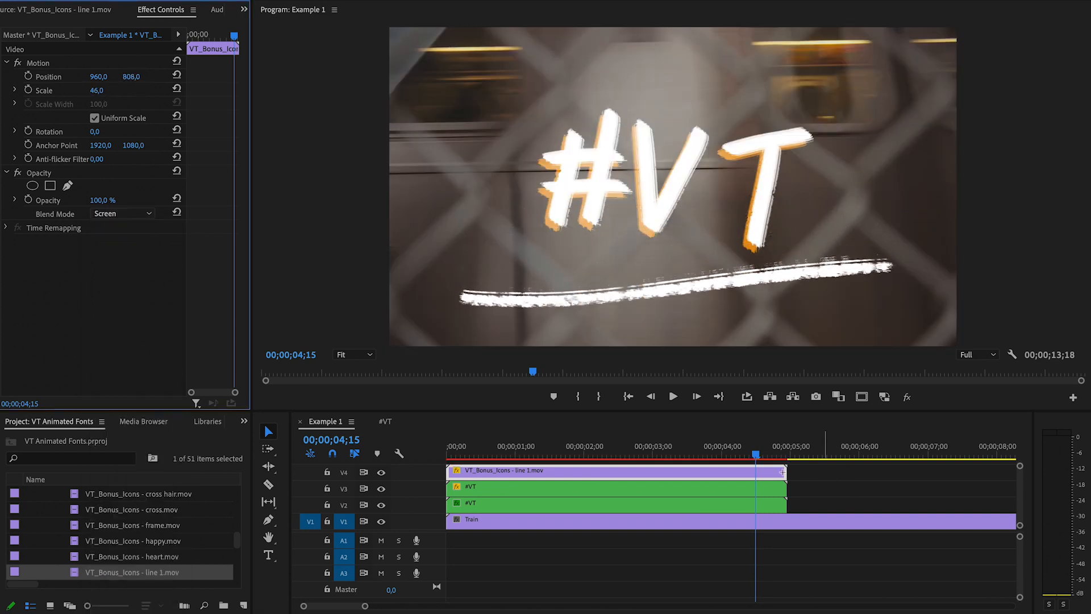
Nest the line clip and both #VT clips as "#VT 2", and set the new nest's blend mode to Screen
{"action": "left_click_drag", "start_coordinate": [782, 472], "coordinate": [645, 504]}
{"action": "right_click", "coordinate": [646, 505]}
{"action": "left_click", "coordinate": [679, 357]}
{"action": "type", "text": "#VT 2"}
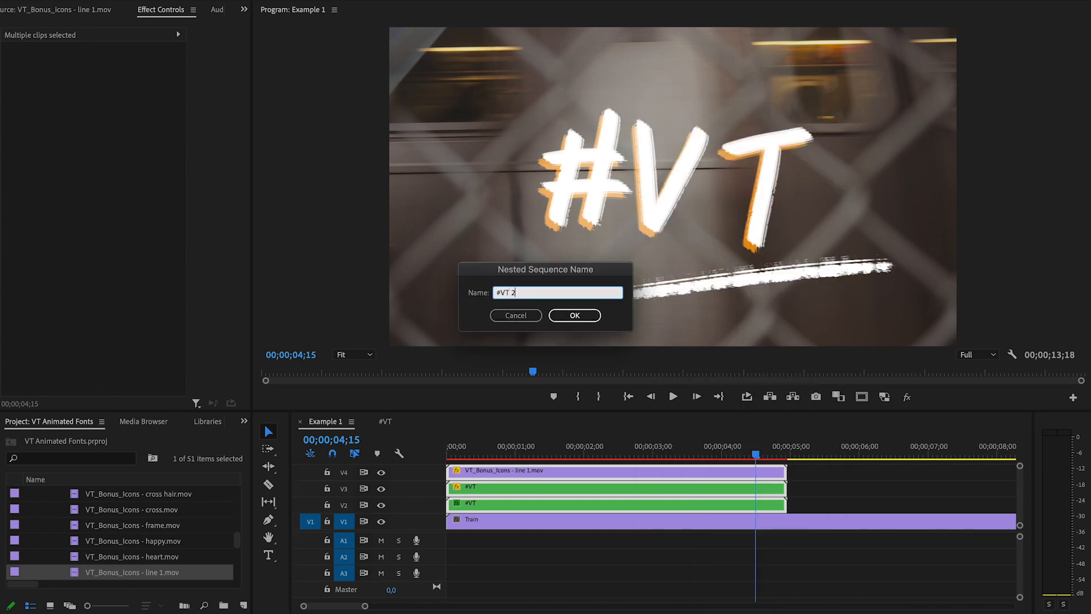
{"action": "key", "text": "Return"}
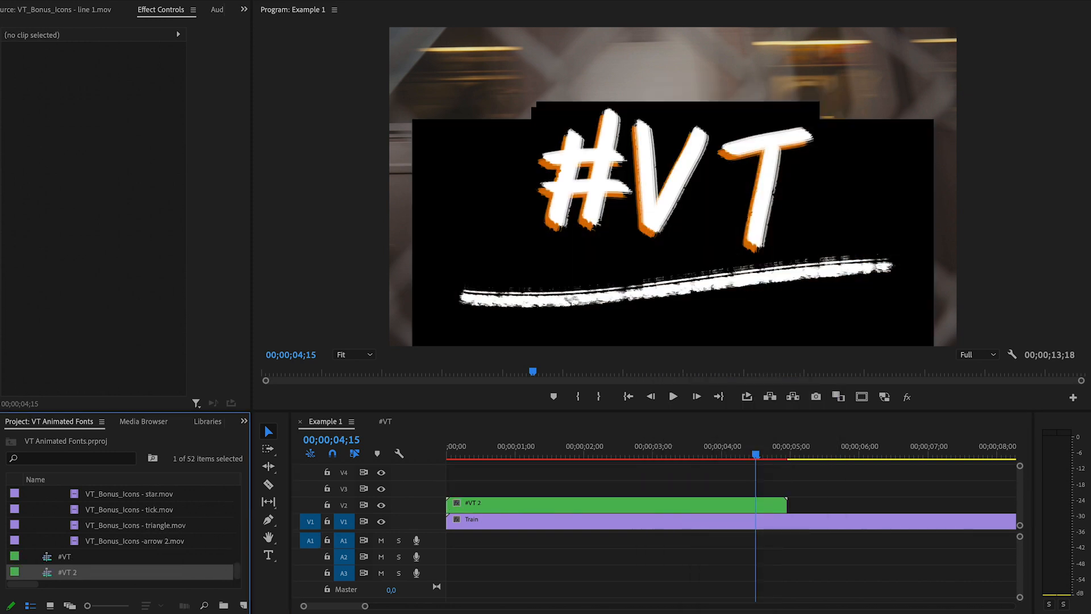
{"action": "left_click", "coordinate": [679, 504]}
{"action": "left_click", "coordinate": [123, 214]}
{"action": "left_click", "coordinate": [132, 355]}
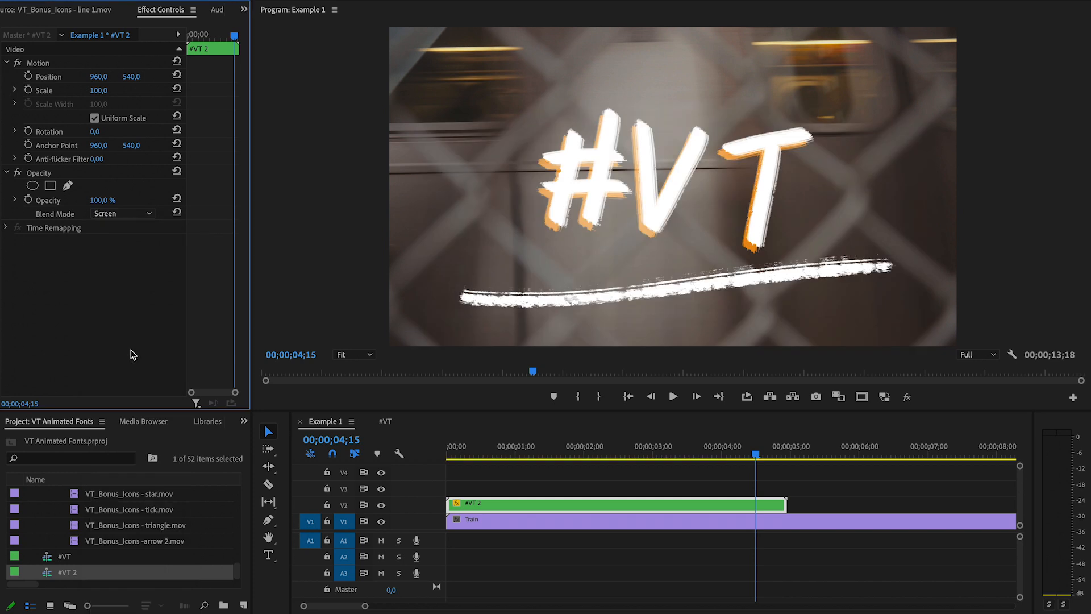
Shrink the #VT 2 nest to scale 26 and move it to position 270, 878 in the frame's lower-left corner
{"action": "left_click_drag", "start_coordinate": [105, 92], "coordinate": [3, 78]}
{"action": "left_click_drag", "start_coordinate": [134, 77], "coordinate": [250, 77]}
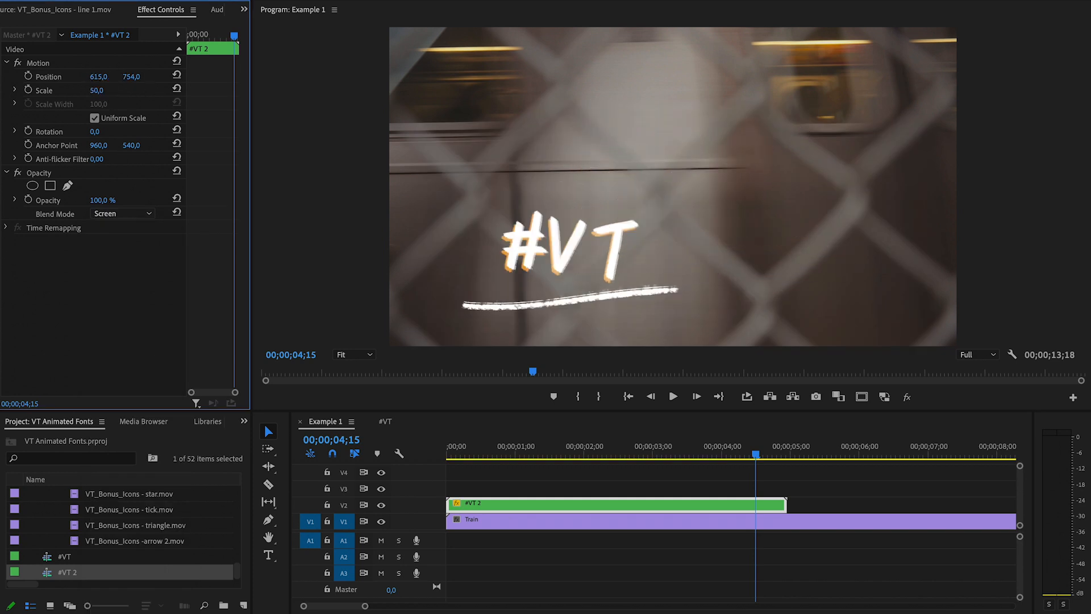
{"action": "left_click_drag", "start_coordinate": [101, 77], "coordinate": [3, 78]}
{"action": "left_click_drag", "start_coordinate": [137, 78], "coordinate": [159, 77]}
{"action": "left_click_drag", "start_coordinate": [97, 91], "coordinate": [83, 91]}
{"action": "left_click_drag", "start_coordinate": [132, 77], "coordinate": [14, 77]}
Play the sequence from the start to preview the small #VT 2 title in the corner
{"action": "left_click_drag", "start_coordinate": [483, 453], "coordinate": [402, 453]}
{"action": "key", "text": "space"}
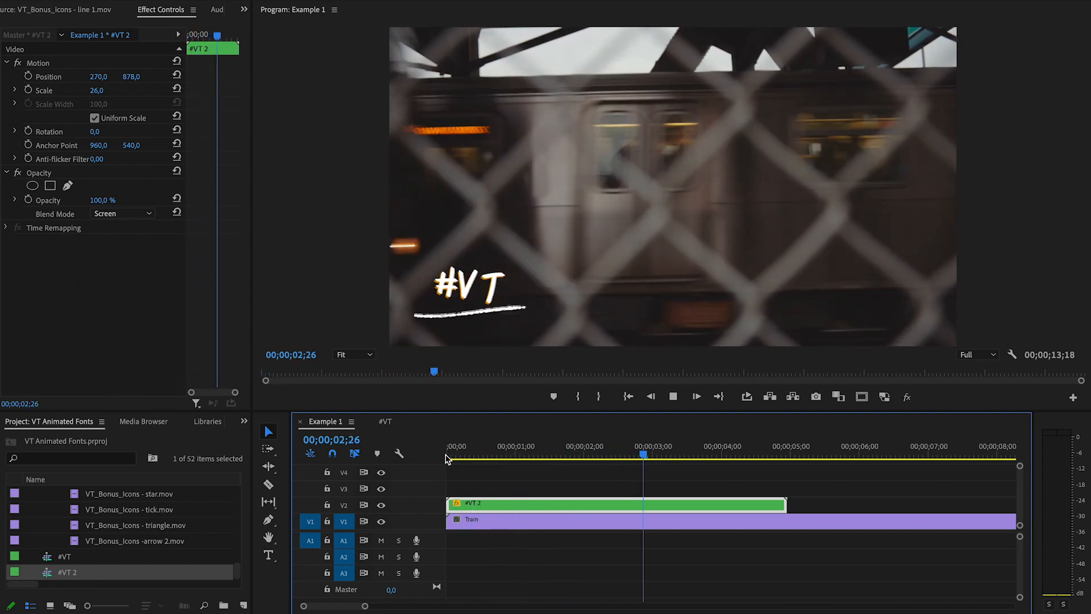
{"action": "key", "text": "space"}
Enlarge the #VT 2 nest to scale 107 and move it to position 942, 517
{"action": "left_click_drag", "start_coordinate": [93, 91], "coordinate": [371, 77]}
{"action": "left_click_drag", "start_coordinate": [130, 77], "coordinate": [203, 77]}
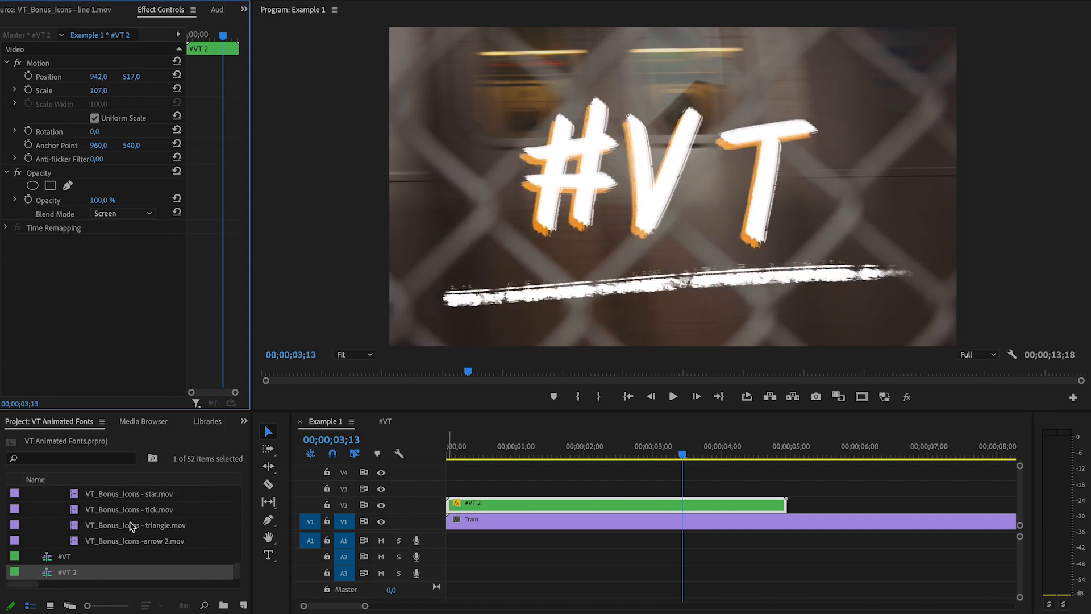
Move the #VT 2 nest up to track V3 and place the City Timelpase footage beneath it on V2, starting at the sequence start
{"action": "scroll", "coordinate": [125, 527], "scroll_direction": "up", "scroll_amount": 10}
{"action": "left_click", "coordinate": [31, 494]}
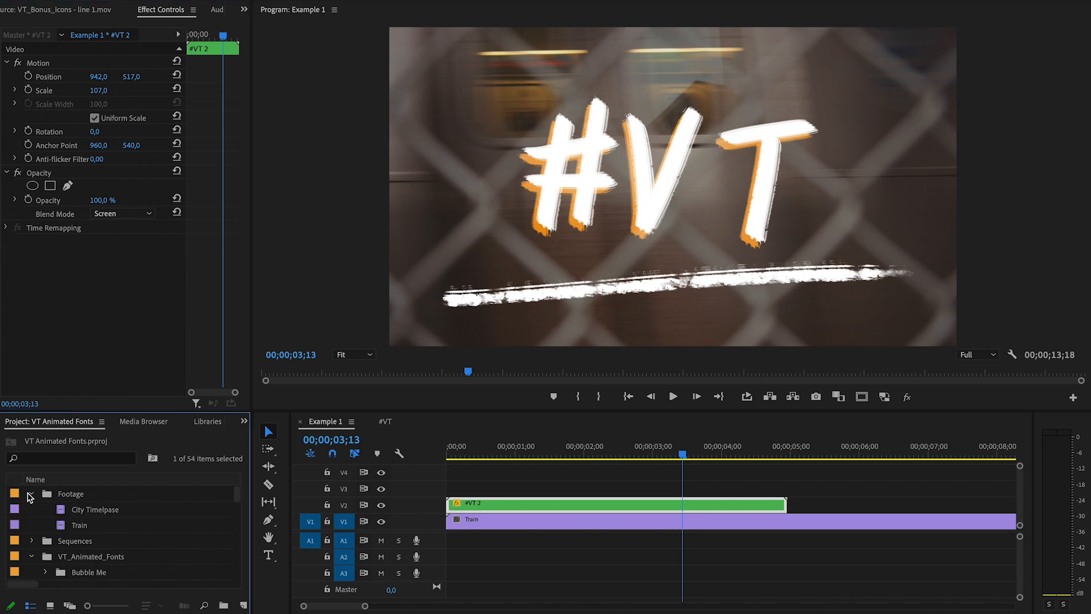
{"action": "left_click", "coordinate": [98, 513]}
{"action": "left_click_drag", "start_coordinate": [552, 503], "coordinate": [553, 488]}
{"action": "left_click_drag", "start_coordinate": [62, 514], "coordinate": [487, 507]}
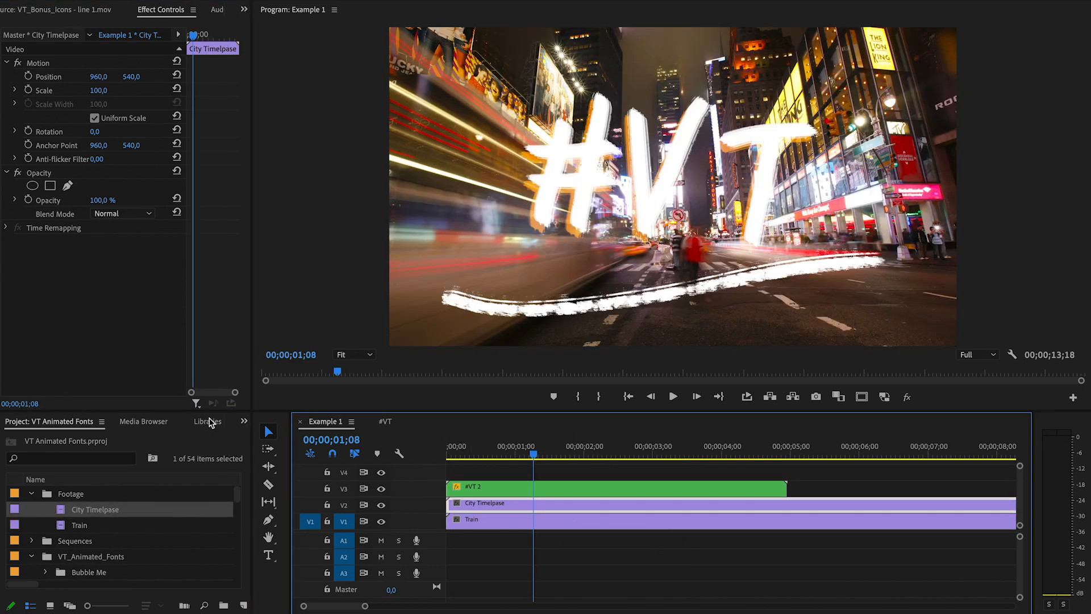
Search the effects for "track" and apply Track Matte Key to the City Timelpase clip
{"action": "scroll", "coordinate": [209, 422], "scroll_direction": "down", "scroll_amount": 3}
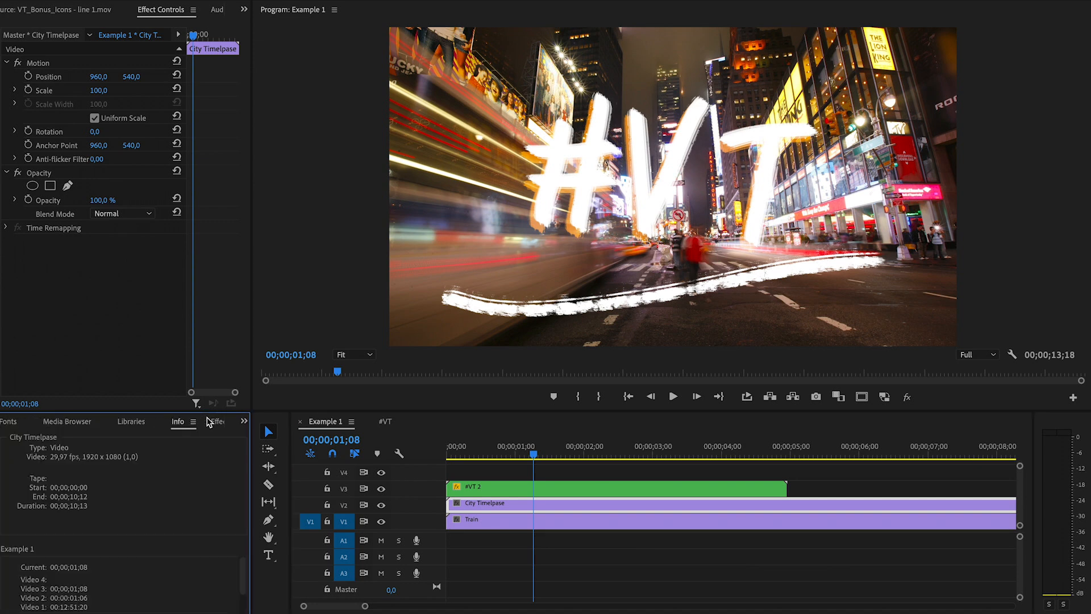
{"action": "left_click", "coordinate": [216, 421]}
{"action": "left_click", "coordinate": [32, 440]}
{"action": "left_click_drag", "start_coordinate": [33, 440], "coordinate": [2, 439]}
{"action": "type", "text": "track"}
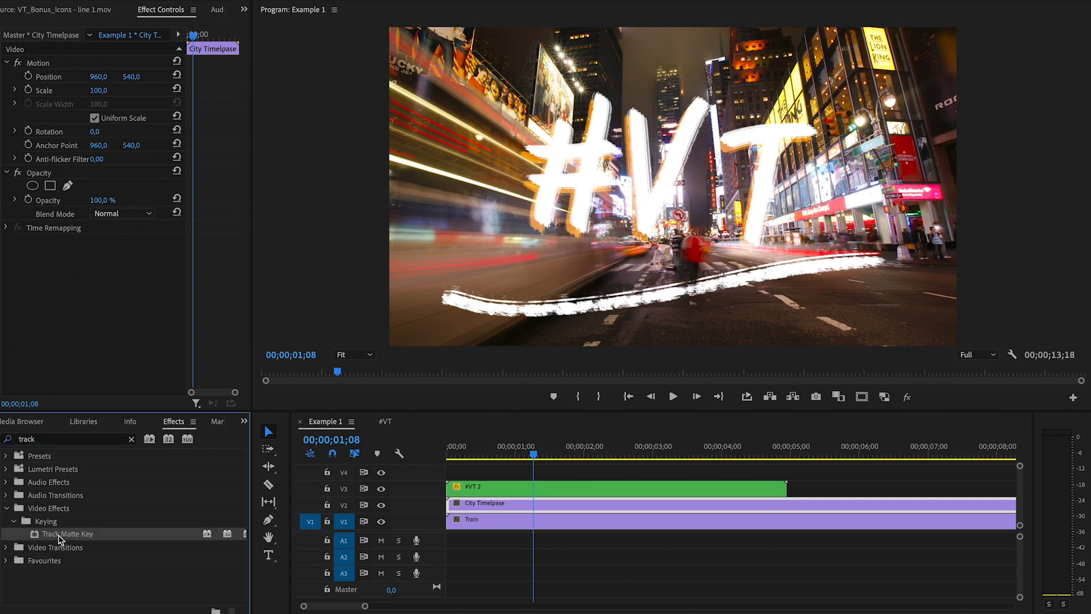
{"action": "left_click_drag", "start_coordinate": [59, 538], "coordinate": [497, 505]}
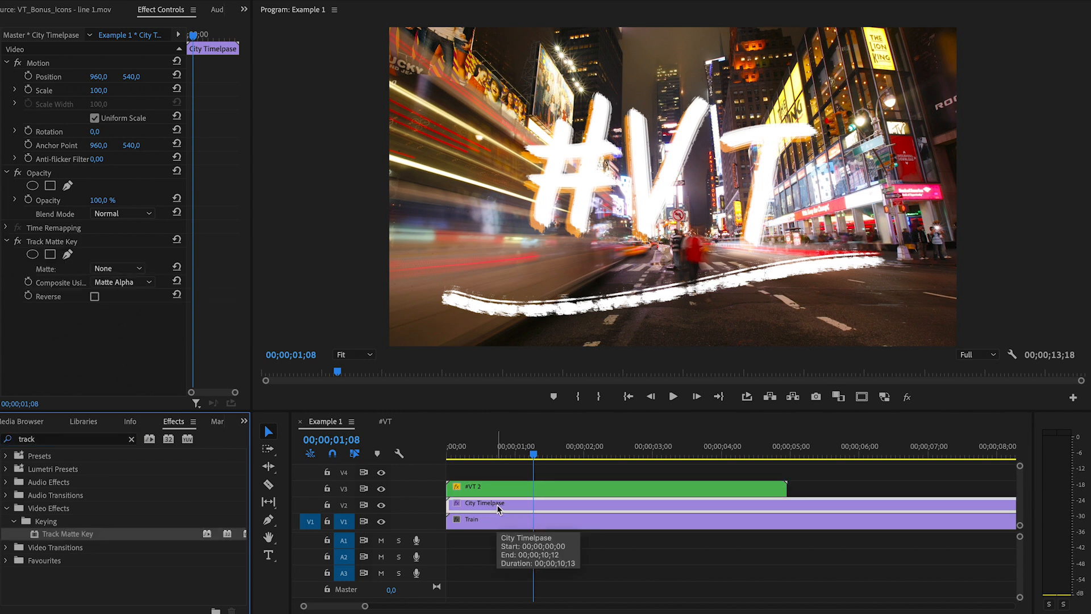
Set the Track Matte Key's matte to Video 3 and change its Composite Using option
{"action": "left_click", "coordinate": [137, 275]}
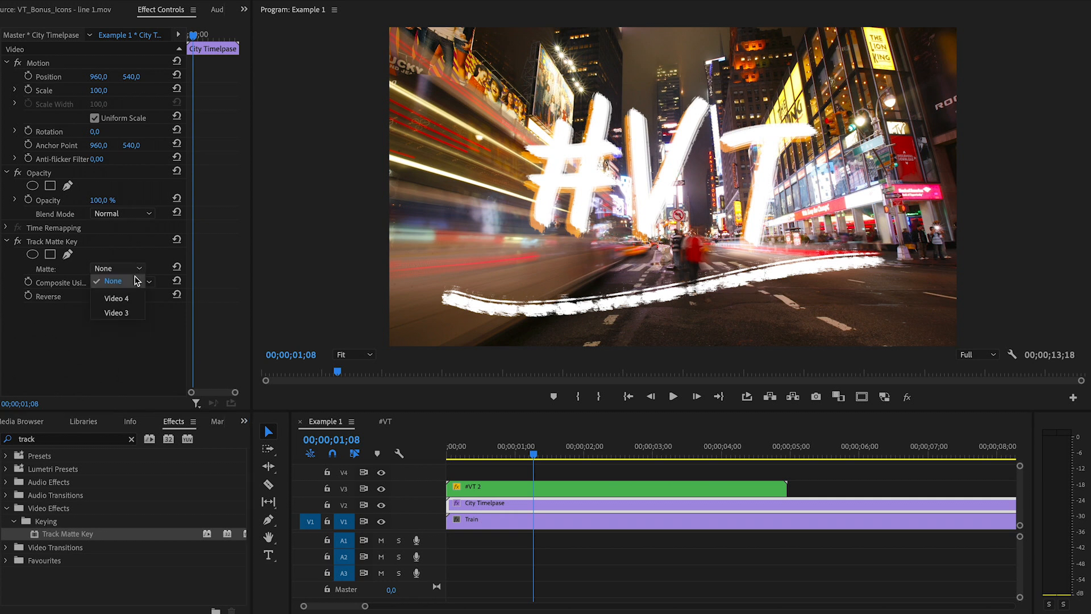
{"action": "left_click", "coordinate": [117, 313]}
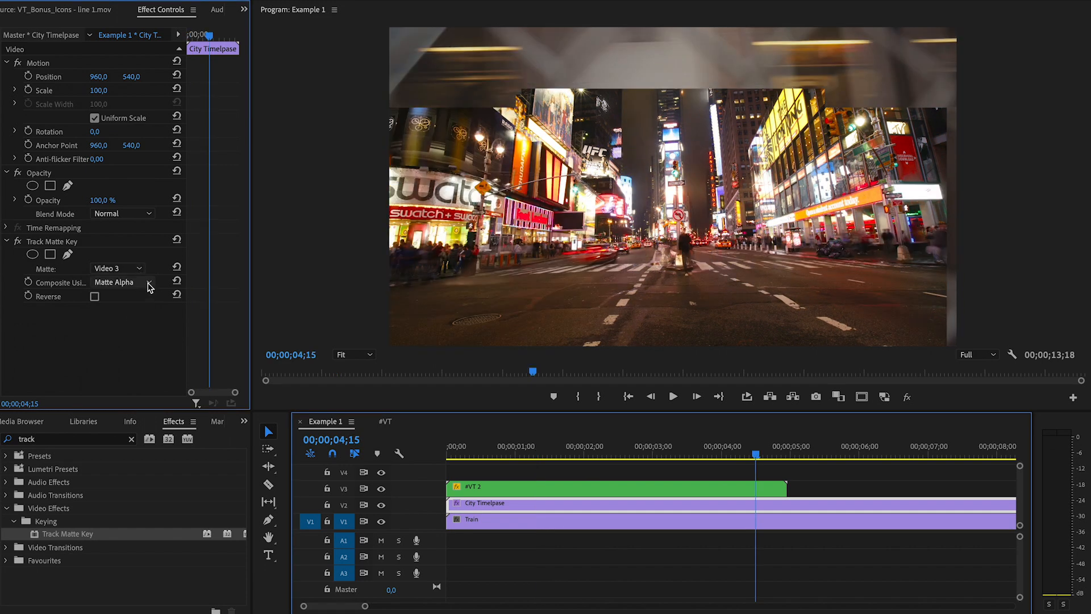
{"action": "left_click", "coordinate": [149, 284]}
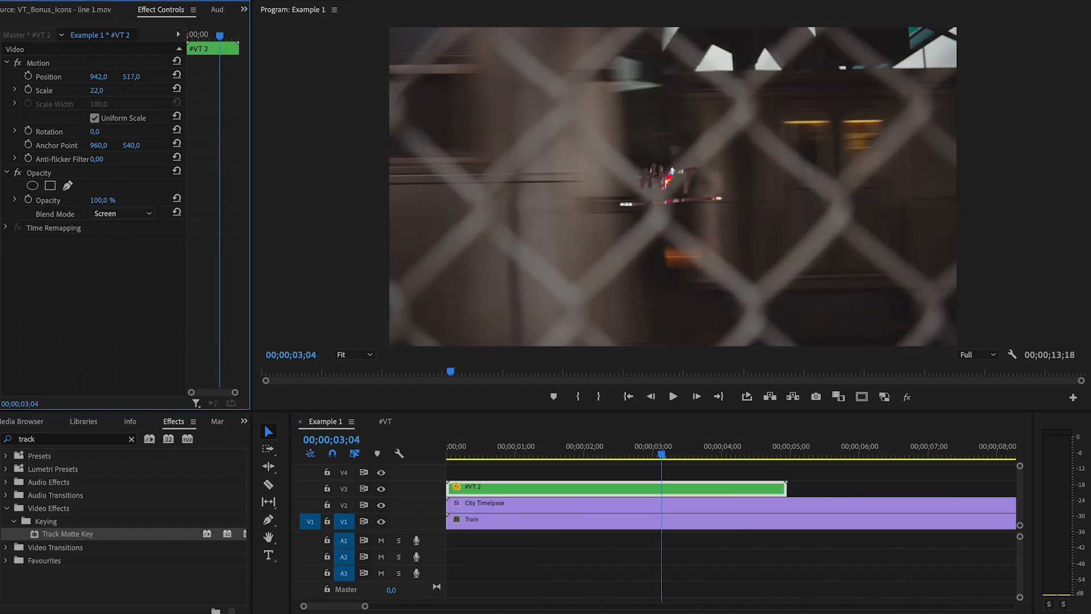
Scale up the #VT 2 nest to enlarge the city-filled title
{"action": "left_click_drag", "start_coordinate": [97, 91], "coordinate": [267, 90]}
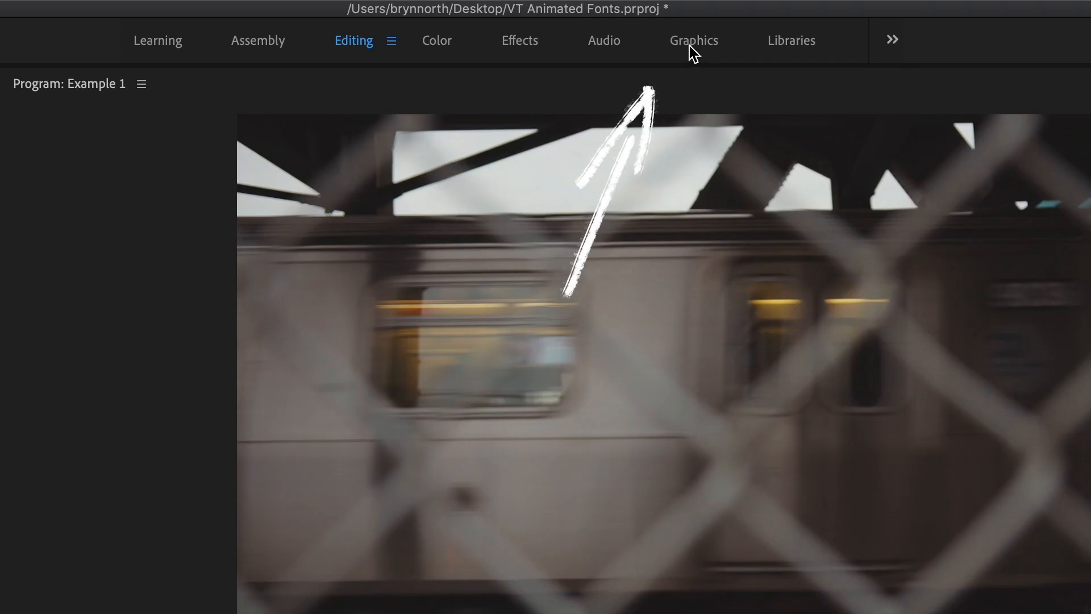
In the Graphics workspace, find the VT_Animated_Fonts template with the search "visual tone" and place it on V2 at the sequence start
{"action": "left_click", "coordinate": [692, 47]}
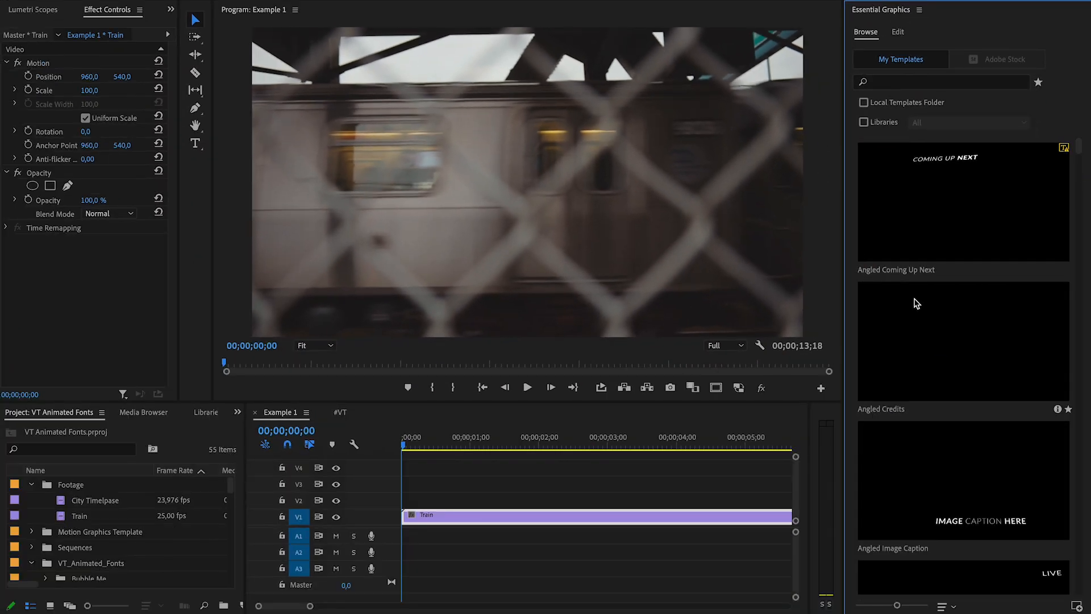
{"action": "mouse_move", "coordinate": [916, 303]}
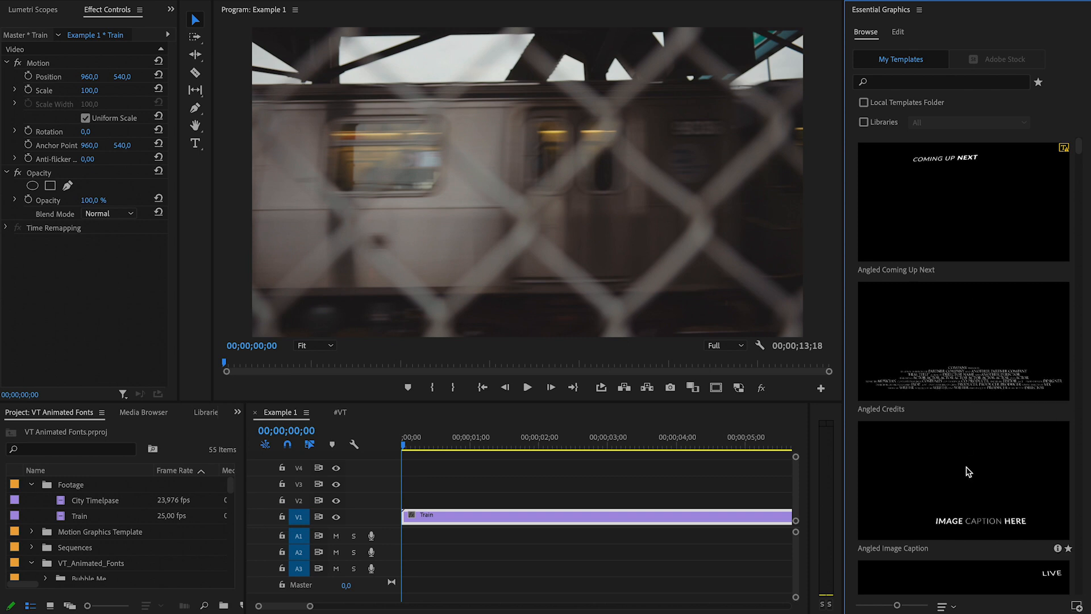
{"action": "left_click", "coordinate": [950, 85]}
{"action": "type", "text": "visual tone"}
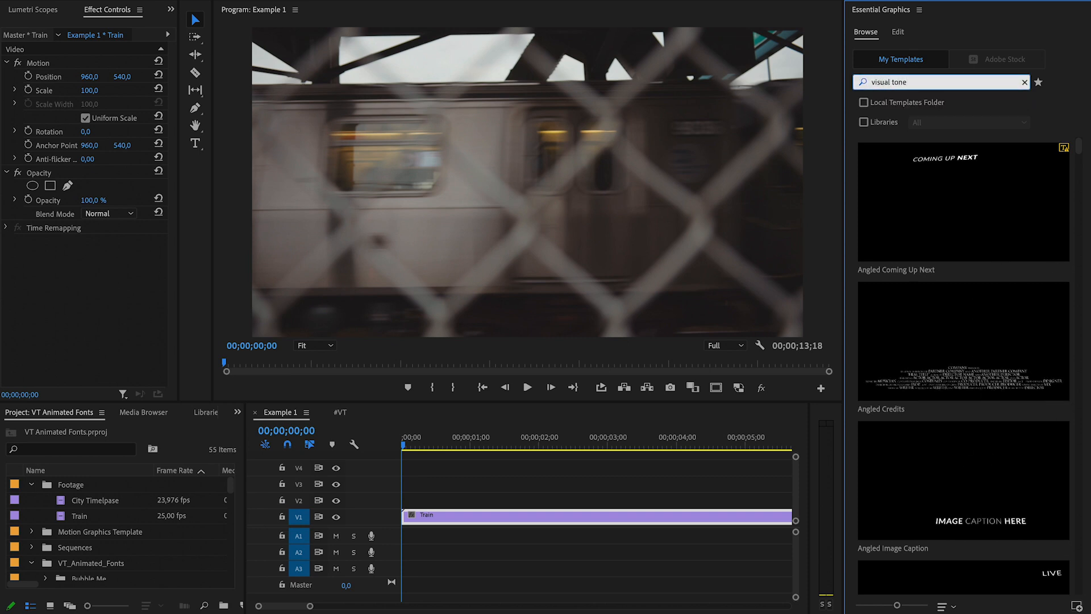
{"action": "key", "text": "Return"}
{"action": "left_click_drag", "start_coordinate": [974, 217], "coordinate": [408, 501]}
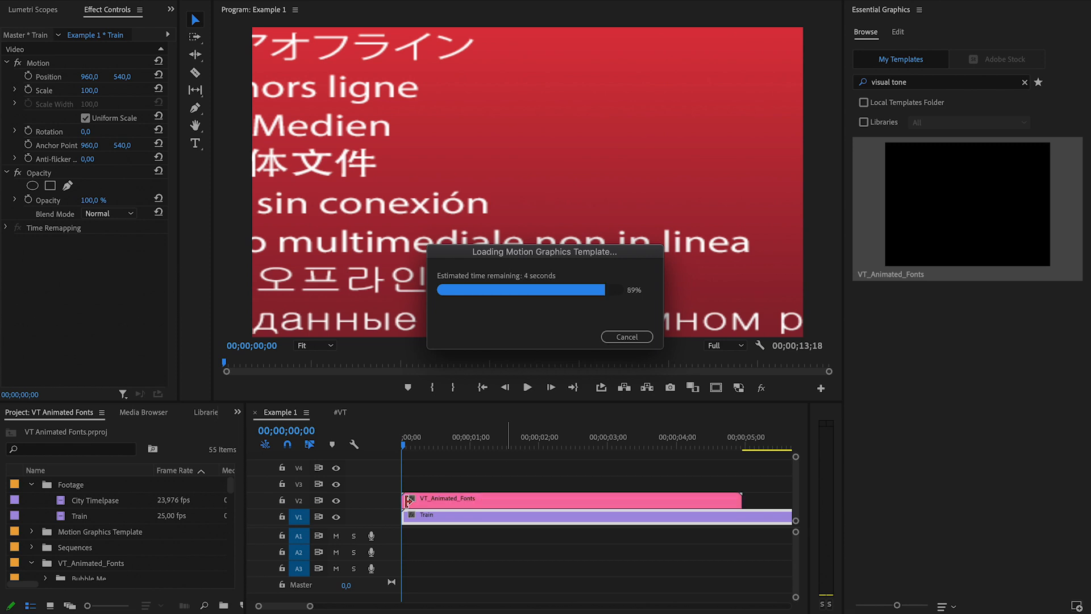
Turn on the letter V in the VT_Animated_Fonts graphic
{"action": "left_click", "coordinate": [859, 185]}
{"action": "scroll", "coordinate": [882, 441], "scroll_direction": "down", "scroll_amount": 5}
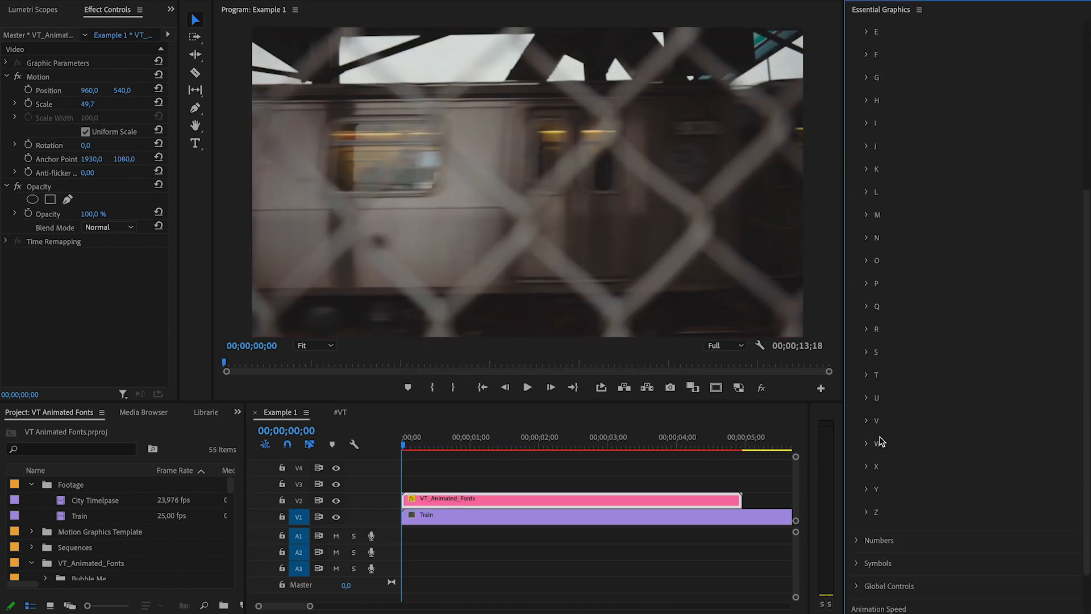
{"action": "left_click", "coordinate": [867, 421]}
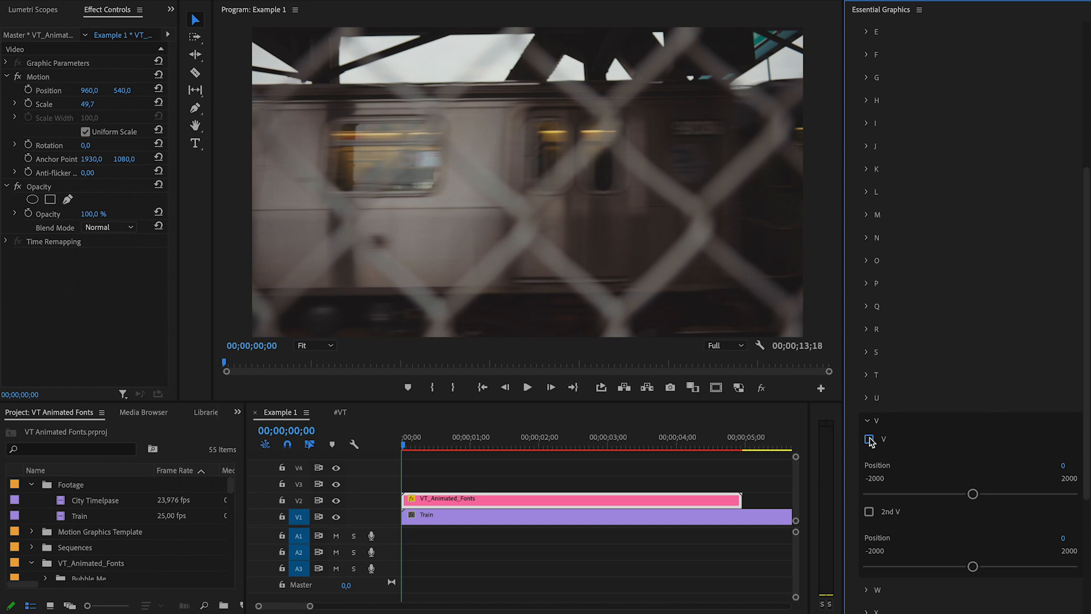
{"action": "left_click", "coordinate": [868, 421]}
Turn on the letter T and raise its X Position until it sits clear to the right of the V
{"action": "left_click", "coordinate": [868, 376]}
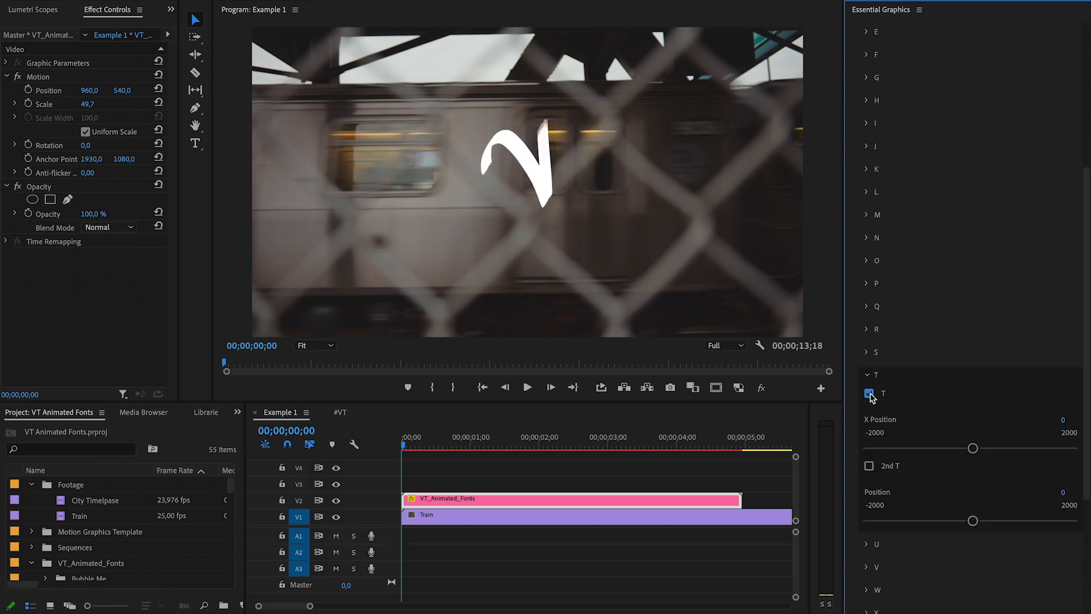
{"action": "left_click", "coordinate": [869, 393]}
{"action": "left_click", "coordinate": [991, 449]}
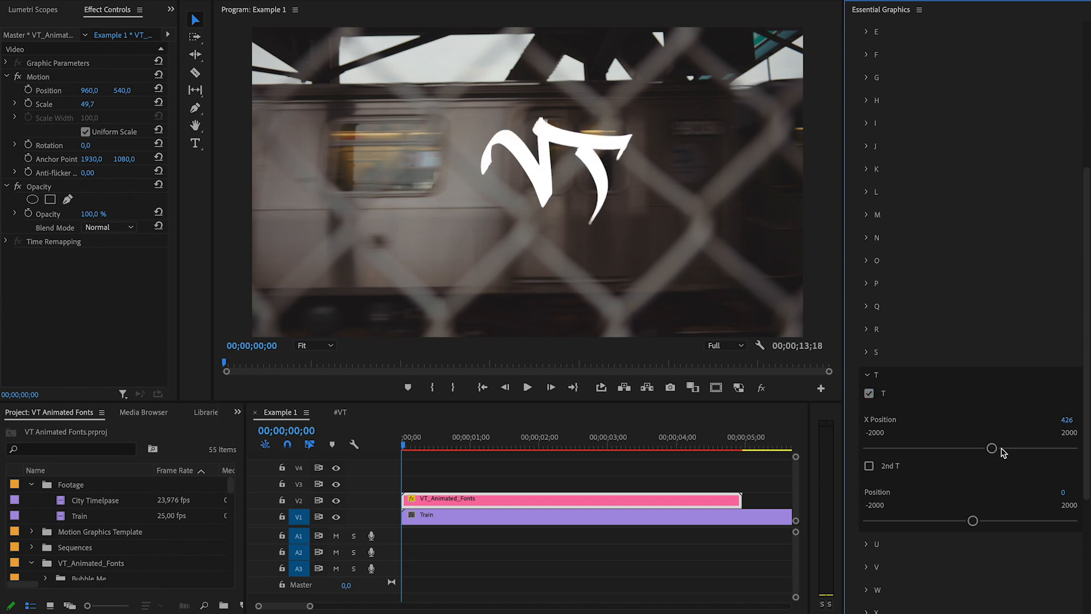
{"action": "left_click", "coordinate": [1010, 449]}
{"action": "left_click", "coordinate": [868, 376]}
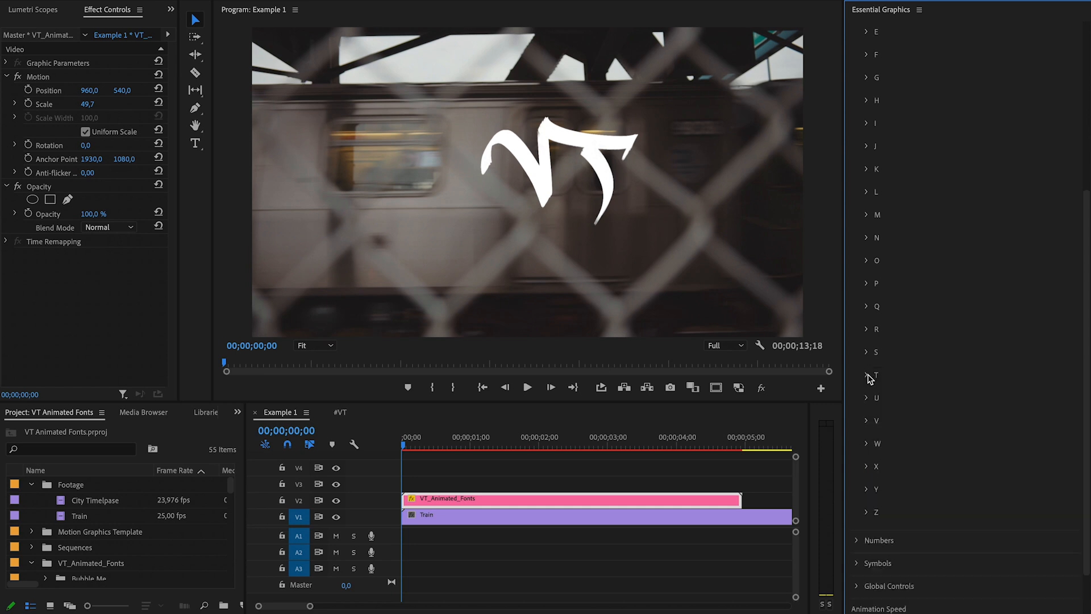
Turn on the # symbol and lower its Position so it sits to the left of the V
{"action": "scroll", "coordinate": [861, 552], "scroll_direction": "down", "scroll_amount": 5}
{"action": "left_click", "coordinate": [867, 467]}
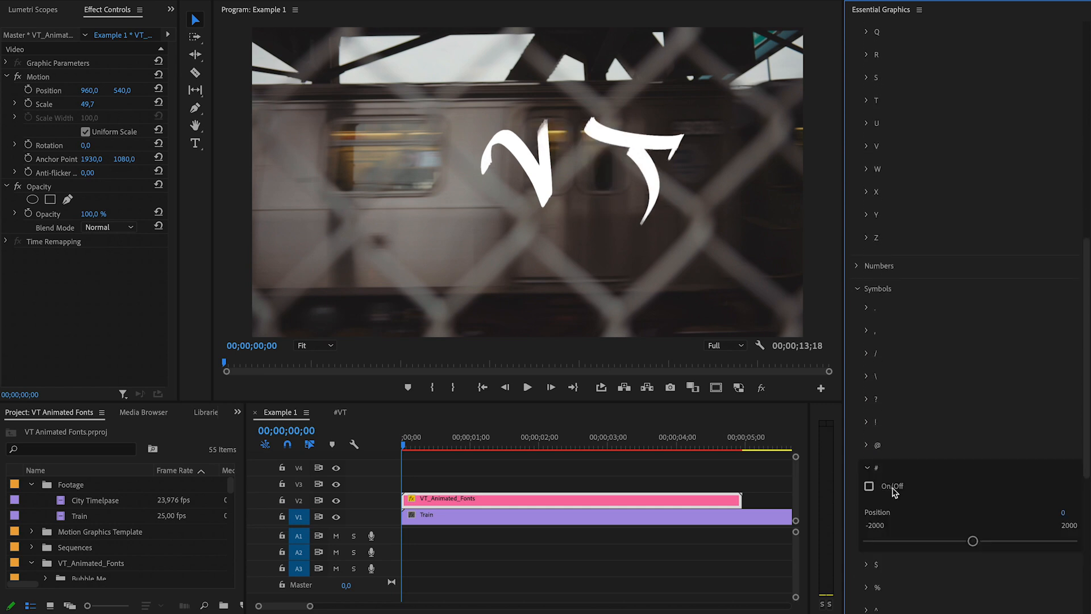
{"action": "left_click", "coordinate": [869, 486]}
{"action": "left_click_drag", "start_coordinate": [939, 544], "coordinate": [909, 545]}
Play back the #VT graphic and set its Animation Speed to Still
{"action": "left_click", "coordinate": [528, 387]}
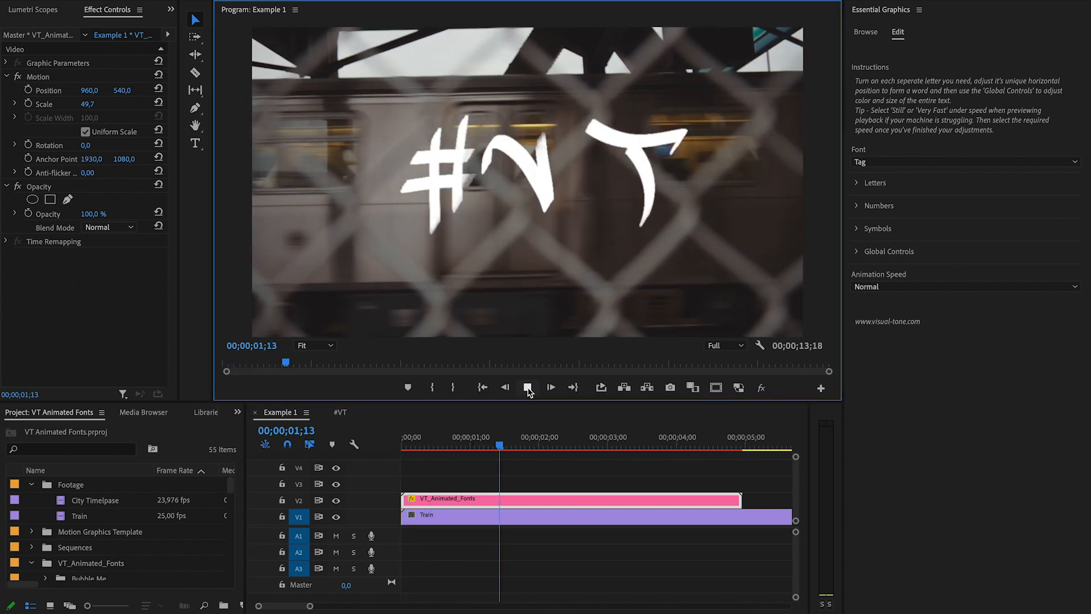
{"action": "left_click", "coordinate": [529, 389]}
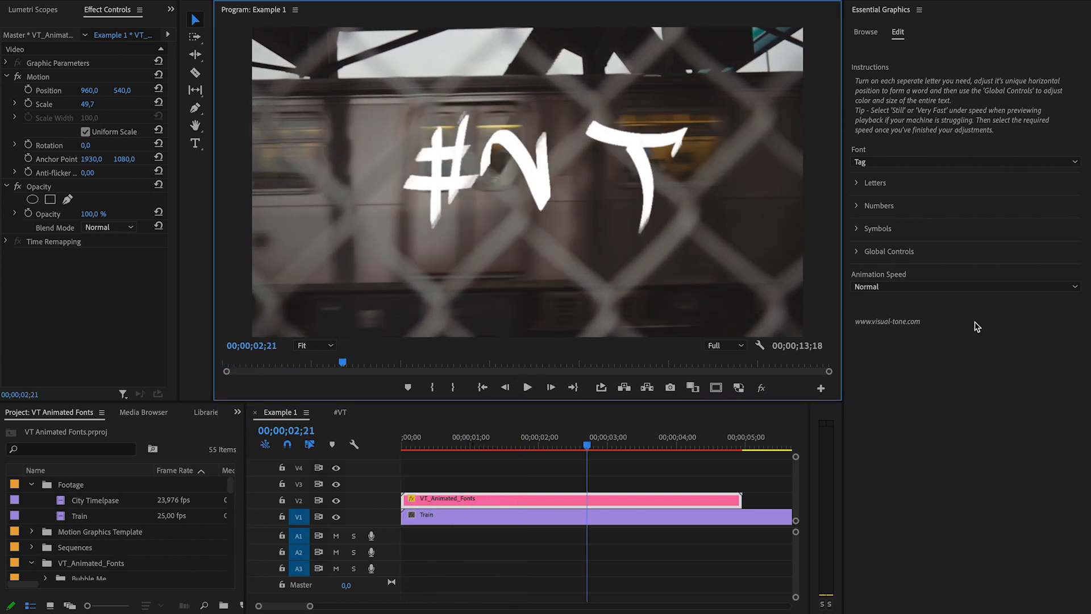
{"action": "left_click", "coordinate": [1069, 293]}
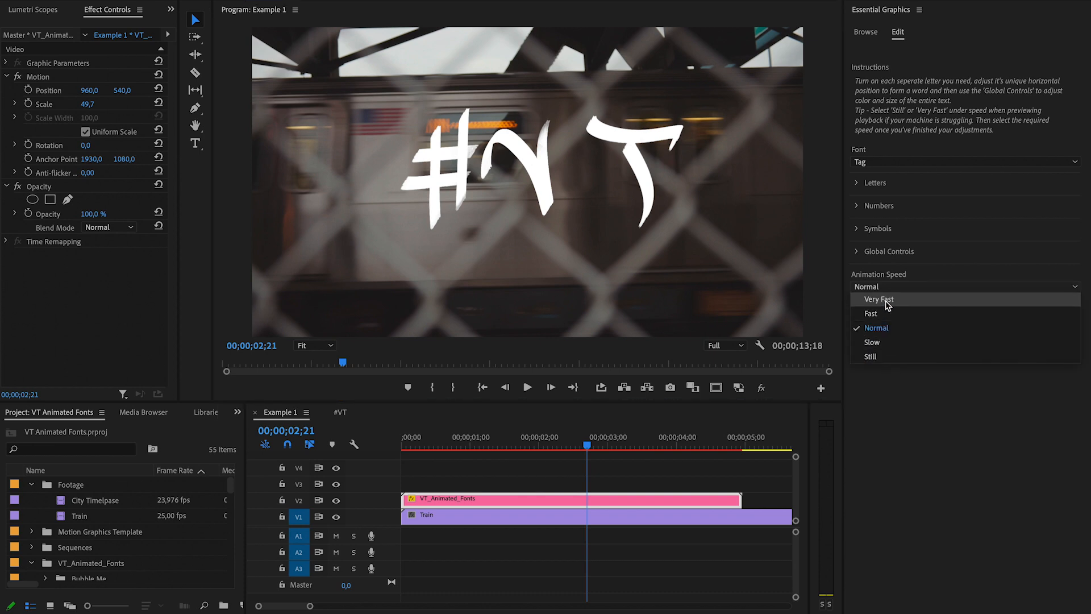
{"action": "left_click", "coordinate": [887, 357]}
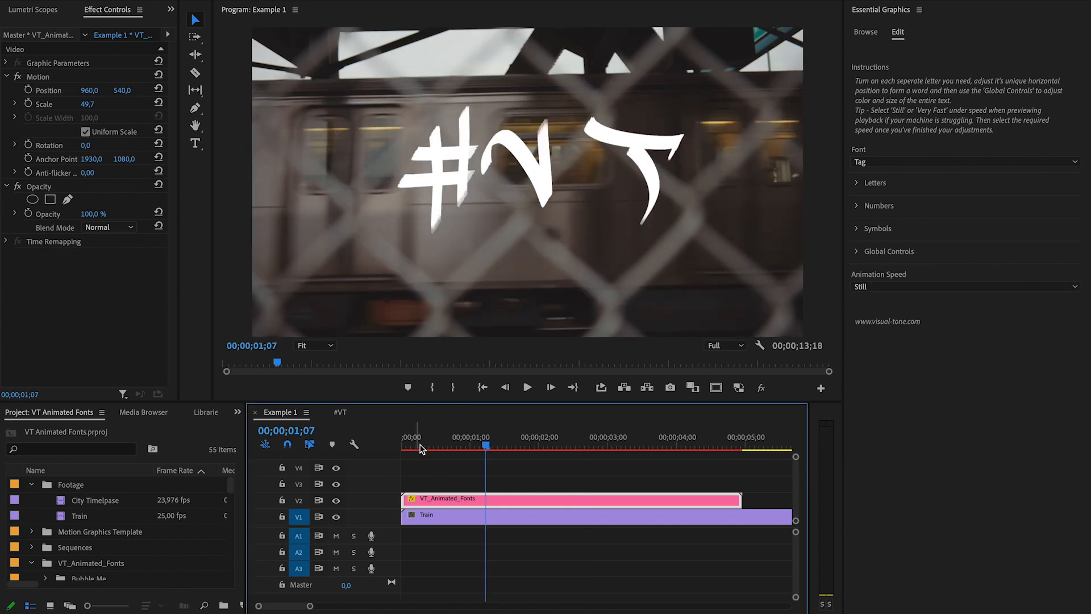
Try a red Main Color on the #VT graphic and undo the colour change
{"action": "left_click", "coordinate": [857, 253]}
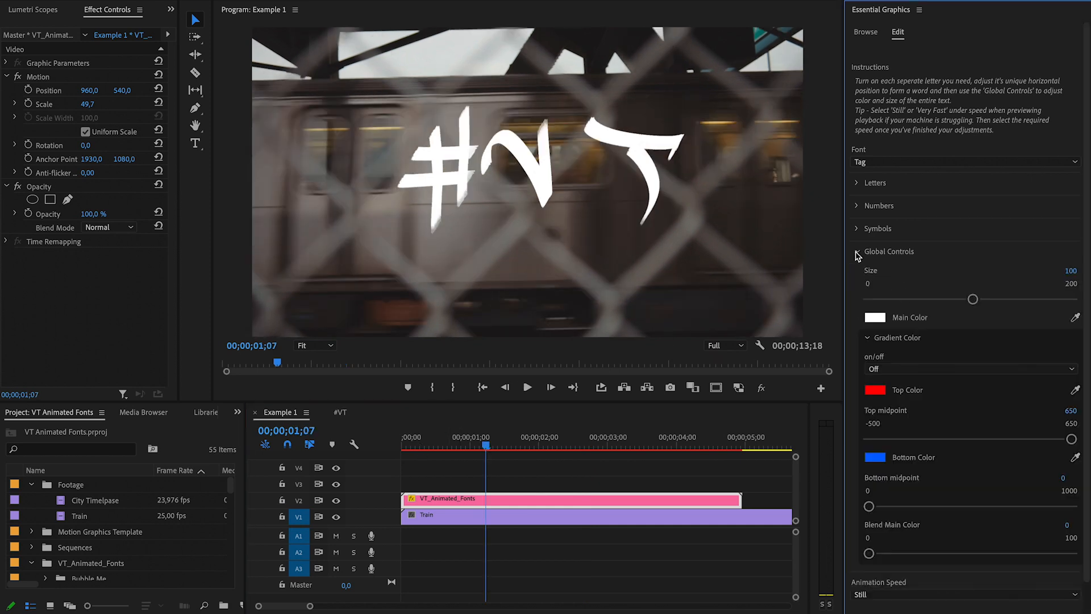
{"action": "left_click", "coordinate": [880, 322]}
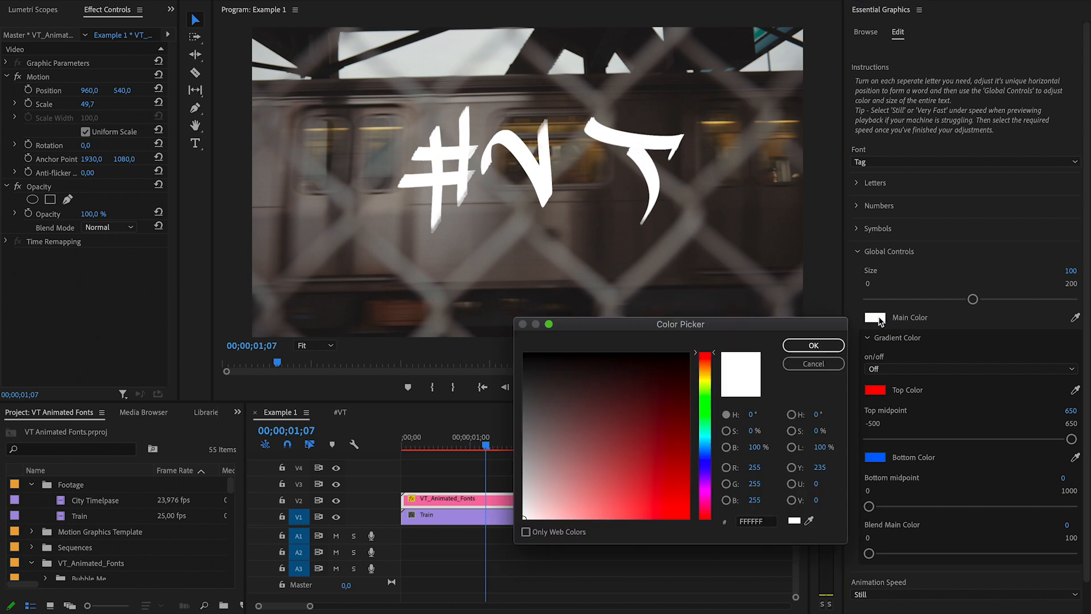
{"action": "left_click", "coordinate": [679, 518]}
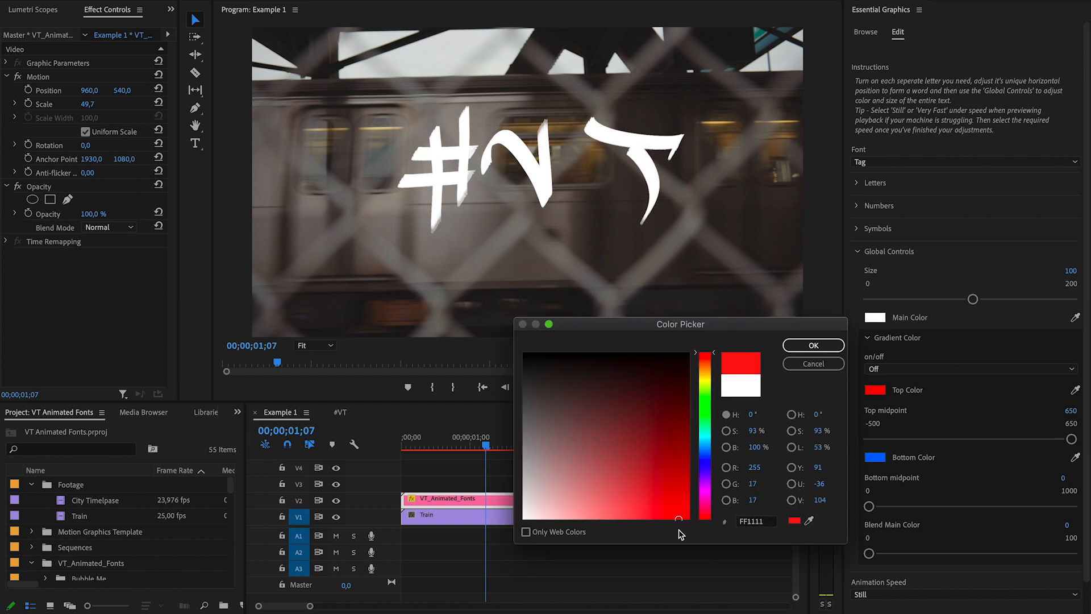
{"action": "left_click", "coordinate": [816, 345]}
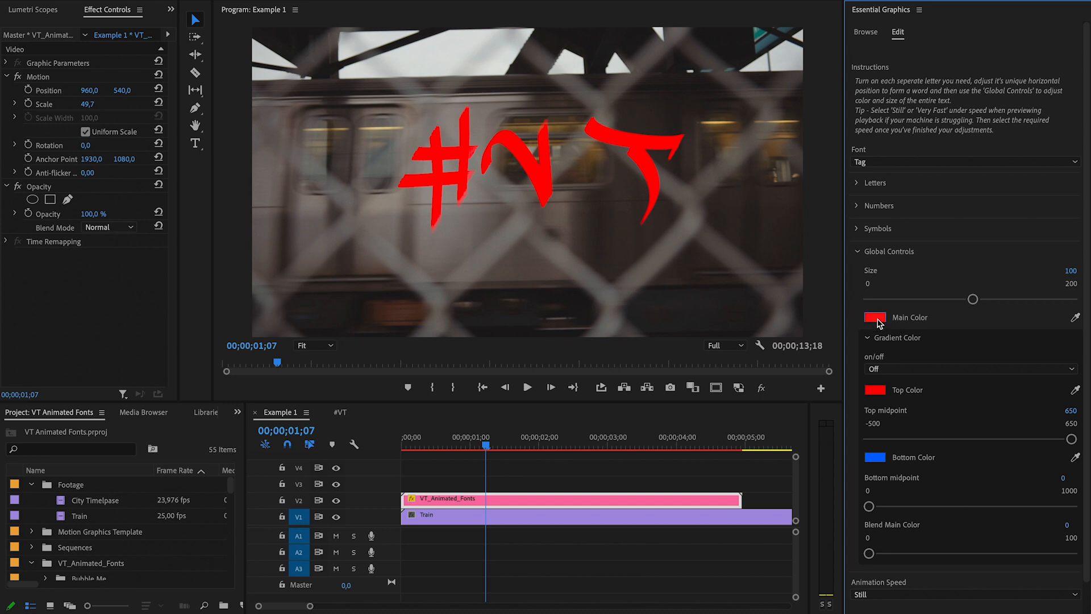
{"action": "key", "text": "ctrl+z"}
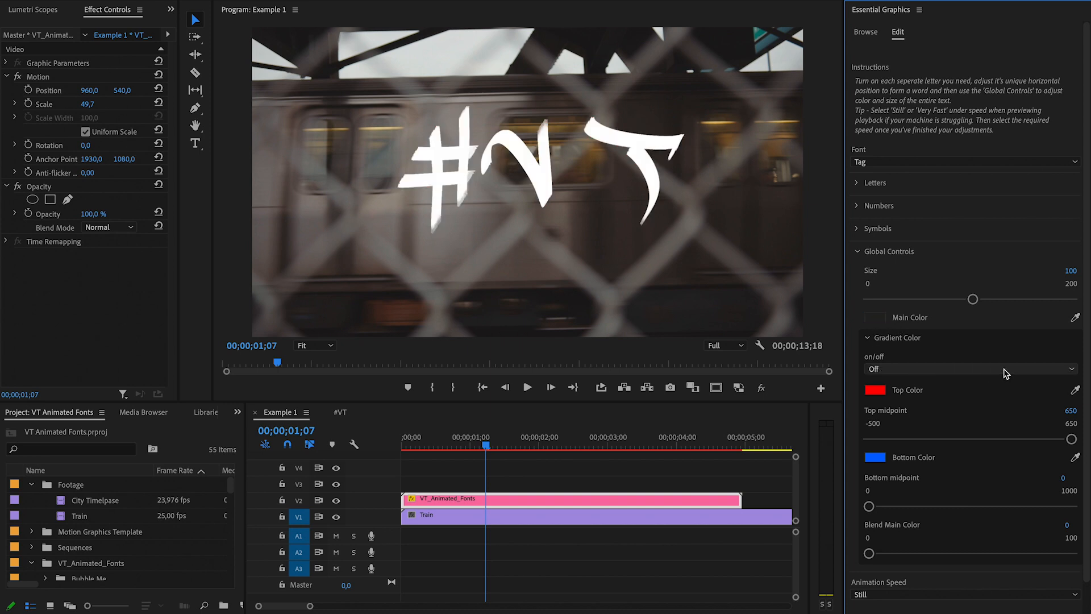
Turn on the graphic's Gradient Color with Top midpoint -66, Bottom midpoint 332 and Blend Main Color 44
{"action": "left_click", "coordinate": [1005, 372]}
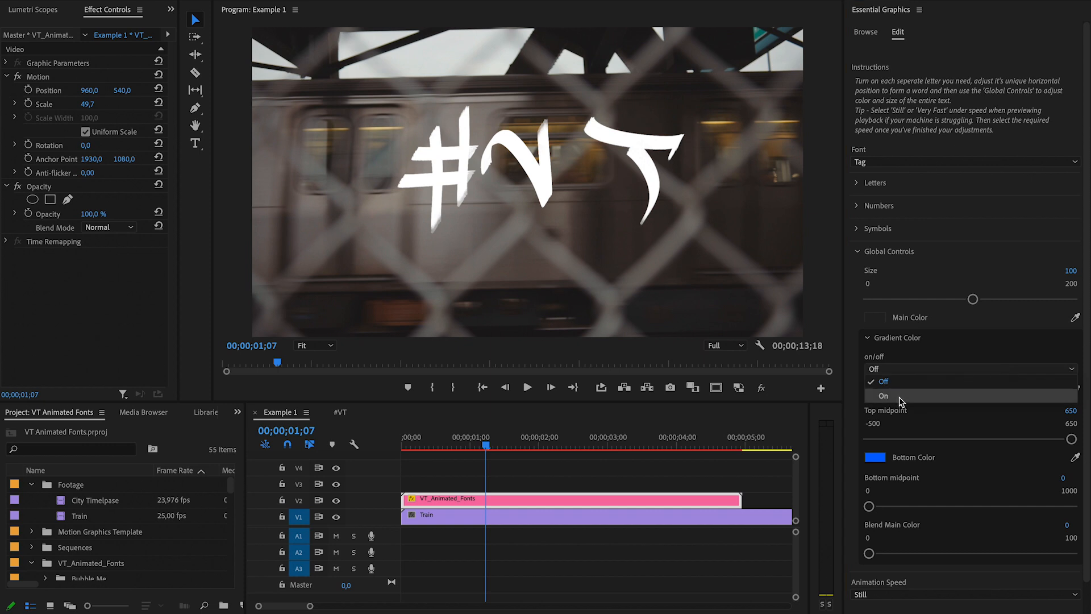
{"action": "left_click", "coordinate": [900, 396]}
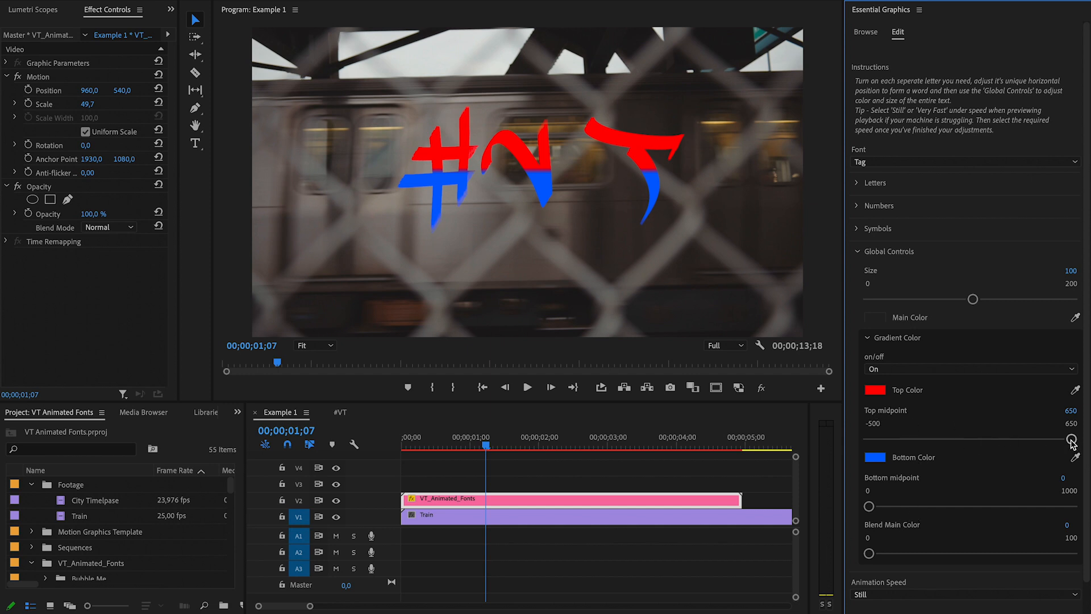
{"action": "left_click_drag", "start_coordinate": [1071, 440], "coordinate": [946, 440]}
{"action": "left_click", "coordinate": [936, 506]}
{"action": "left_click_drag", "start_coordinate": [869, 553], "coordinate": [958, 554]}
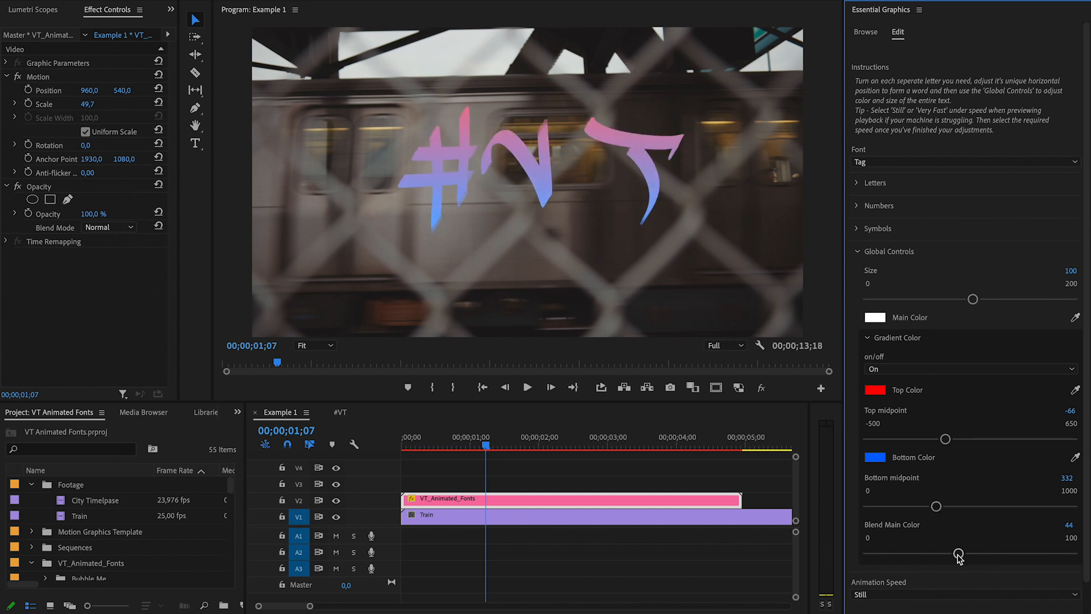
Try the Bubble, Swept, Twist and Tag fonts on the #VT graphic
{"action": "left_click", "coordinate": [1060, 163]}
{"action": "left_click", "coordinate": [922, 203]}
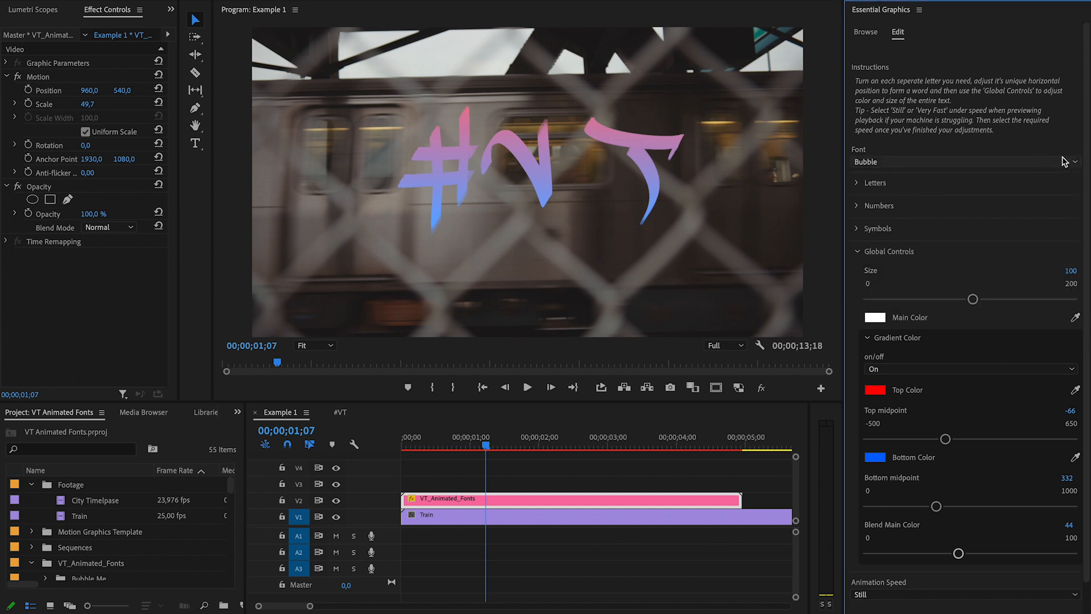
{"action": "left_click", "coordinate": [1064, 162]}
{"action": "left_click", "coordinate": [990, 246]}
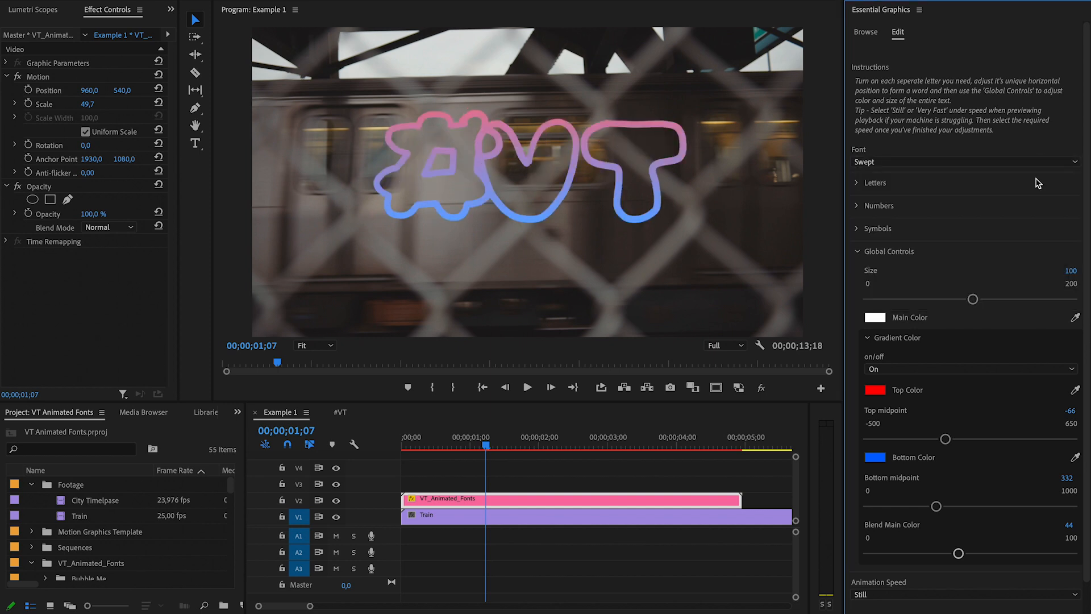
{"action": "left_click", "coordinate": [1040, 163]}
{"action": "left_click", "coordinate": [960, 289]}
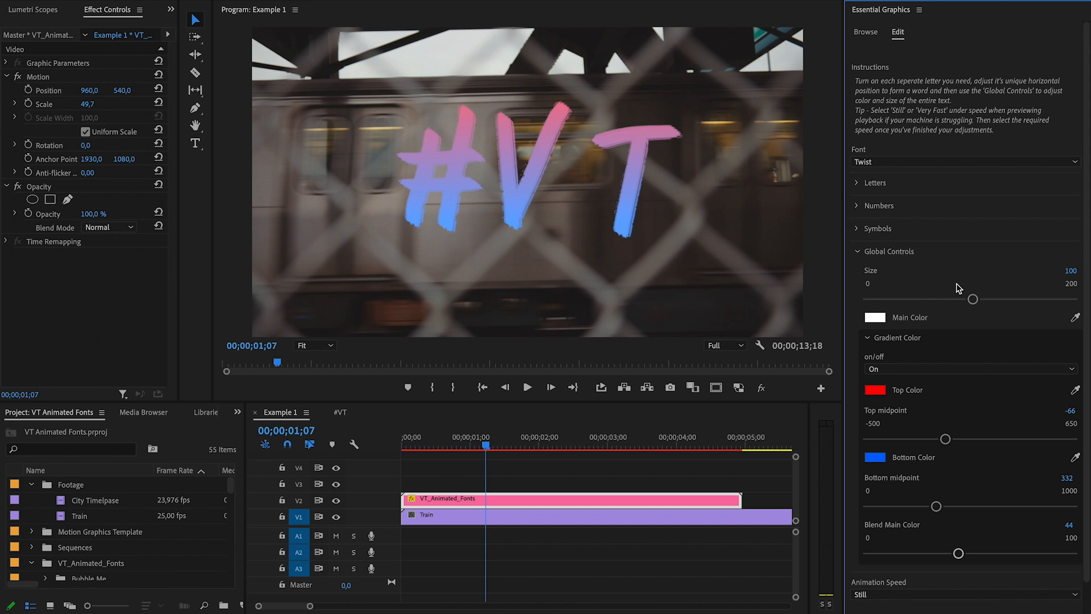
{"action": "left_click", "coordinate": [1040, 162]}
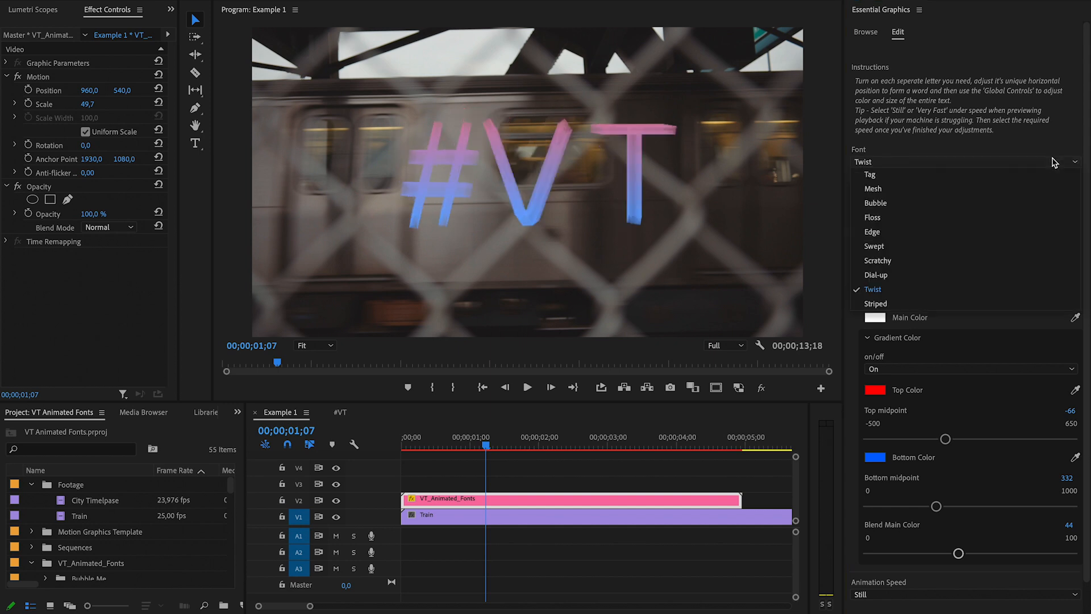
{"action": "left_click", "coordinate": [915, 172]}
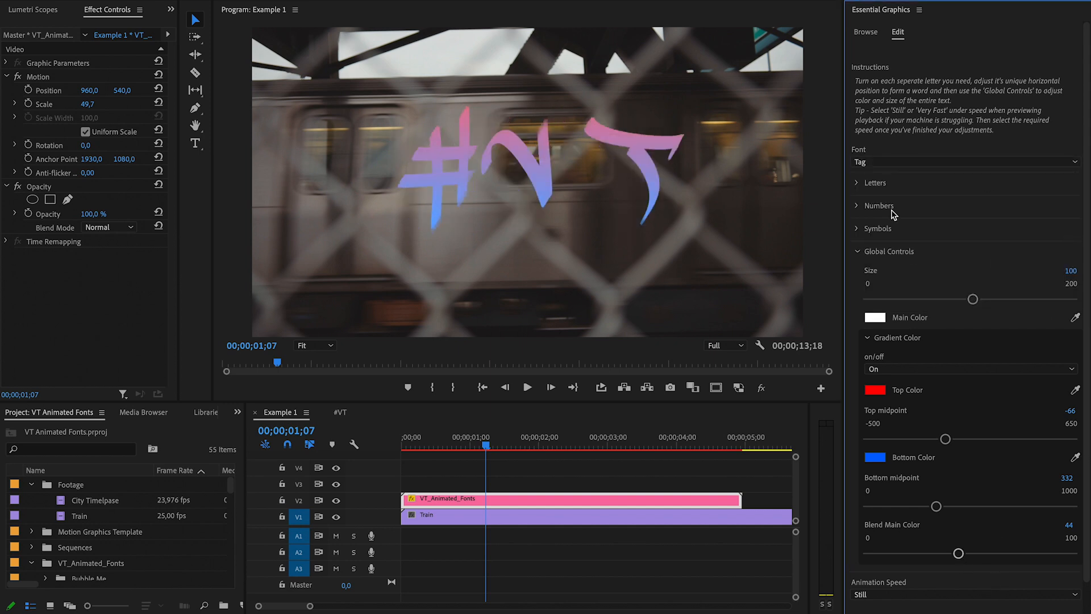
{"action": "left_click", "coordinate": [1034, 163]}
{"action": "left_click", "coordinate": [938, 285]}
Set the #VT graphic's font to Edge
{"action": "left_click", "coordinate": [1032, 166]}
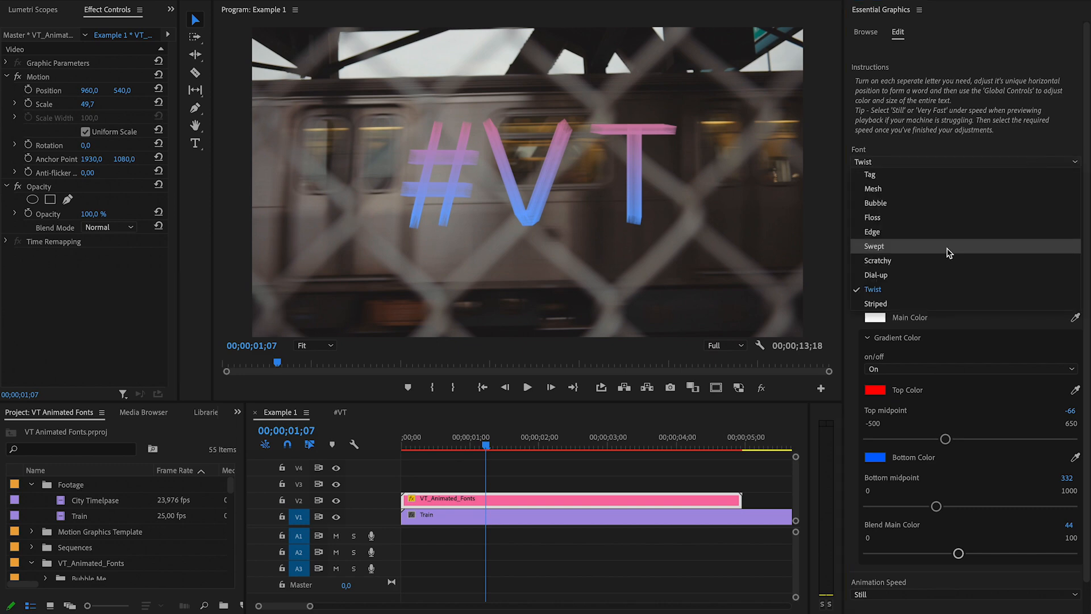
{"action": "left_click", "coordinate": [948, 234]}
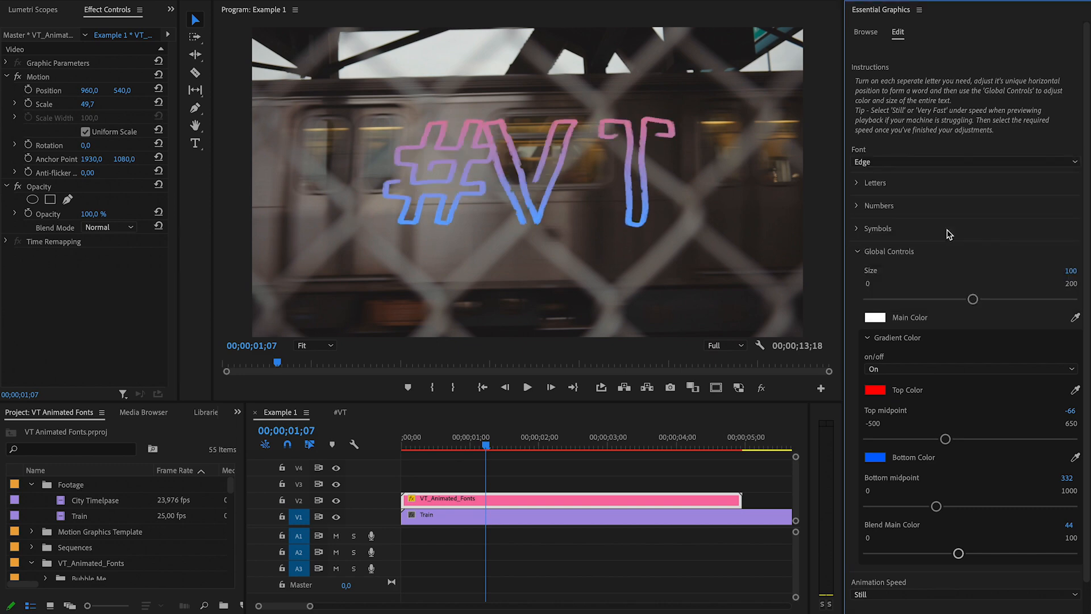